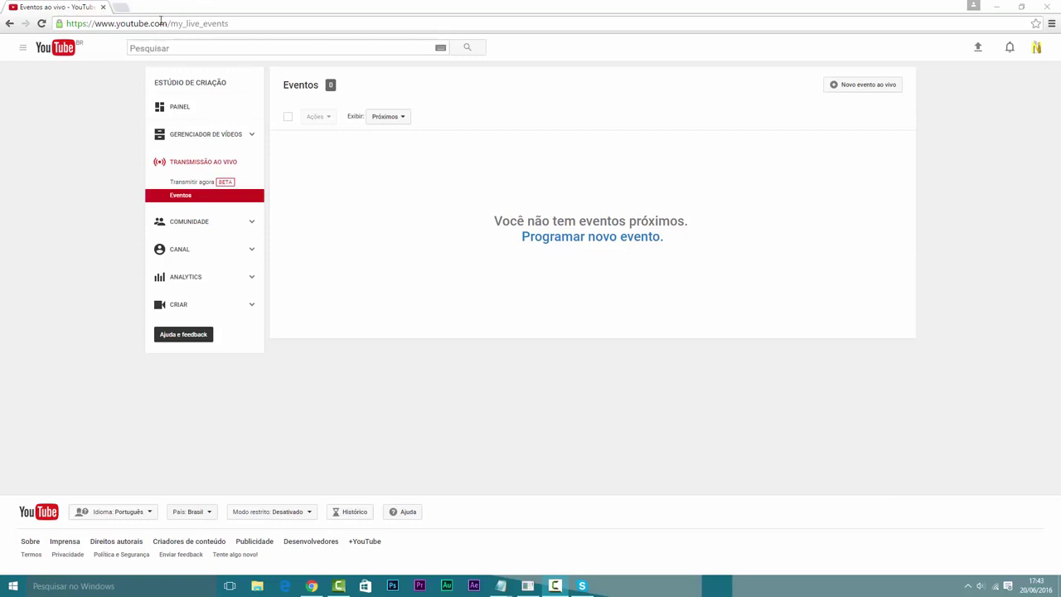
{"action": "left_click_drag", "start_coordinate": [252, 29], "coordinate": [173, 27]}
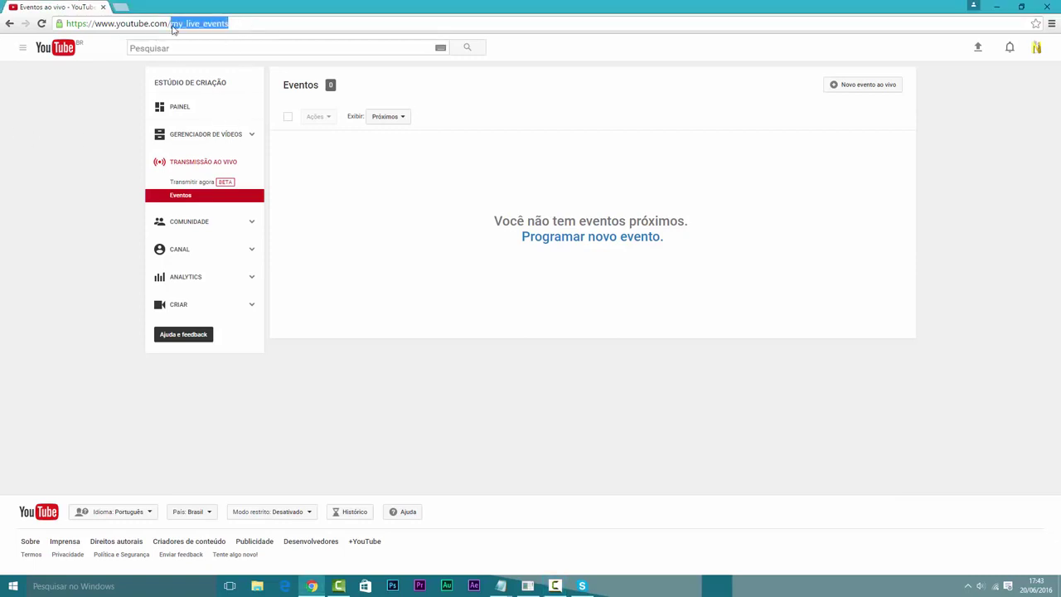
{"action": "left_click", "coordinate": [180, 53]}
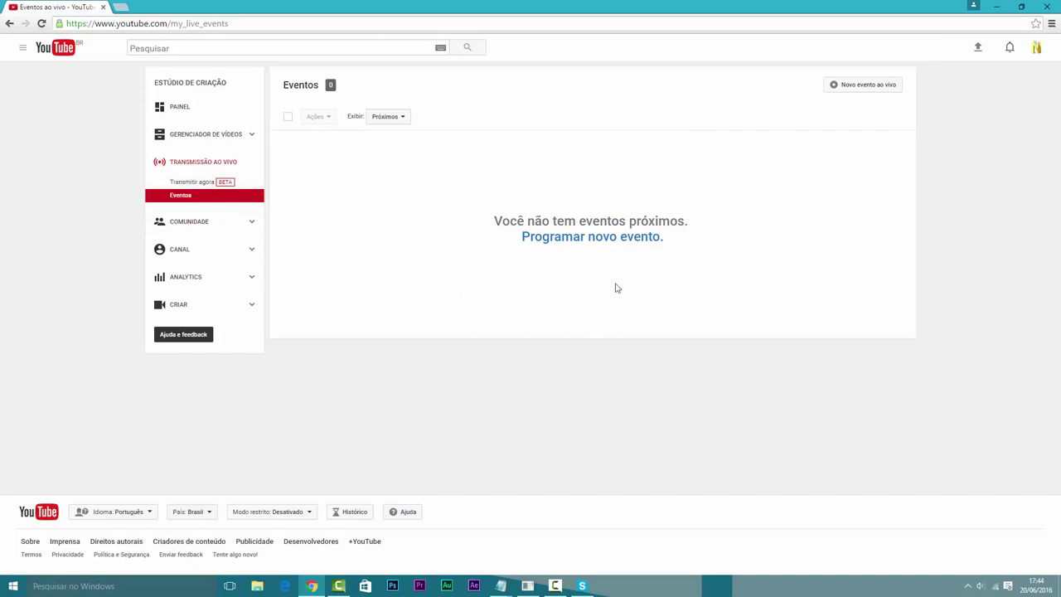
- Start a new live event titled "Teste" and choose the Rápido (Hangouts On Air) type
{"action": "left_click", "coordinate": [858, 86]}
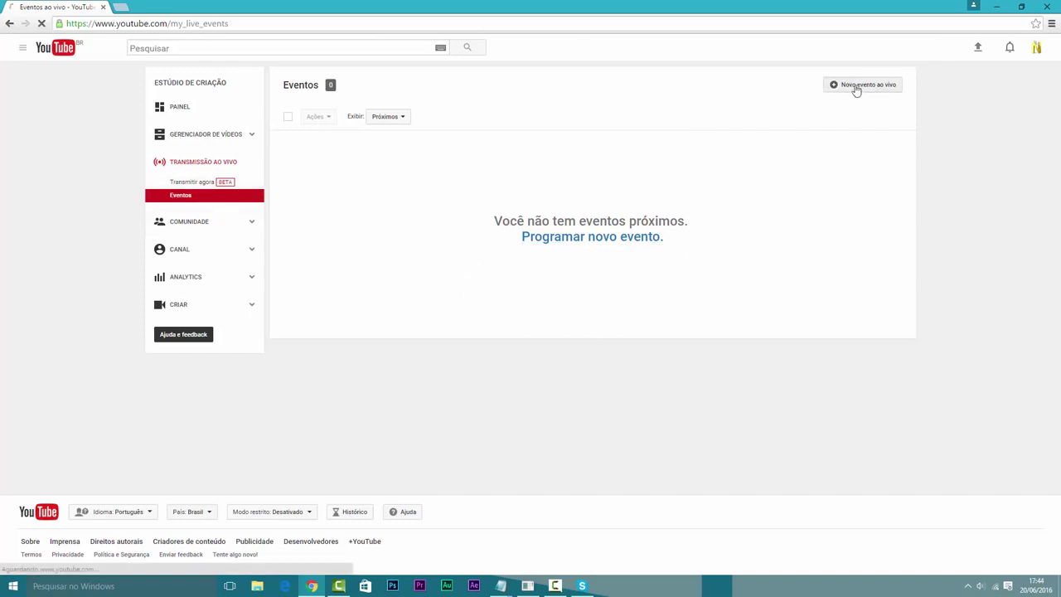
{"action": "left_click", "coordinate": [341, 179]}
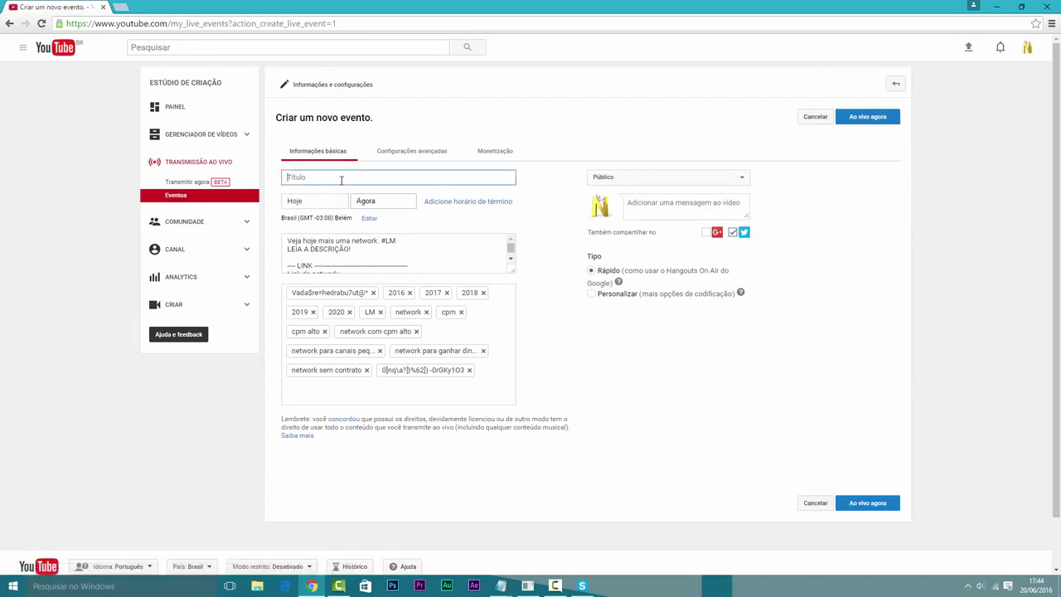
{"action": "type", "text": "T"}
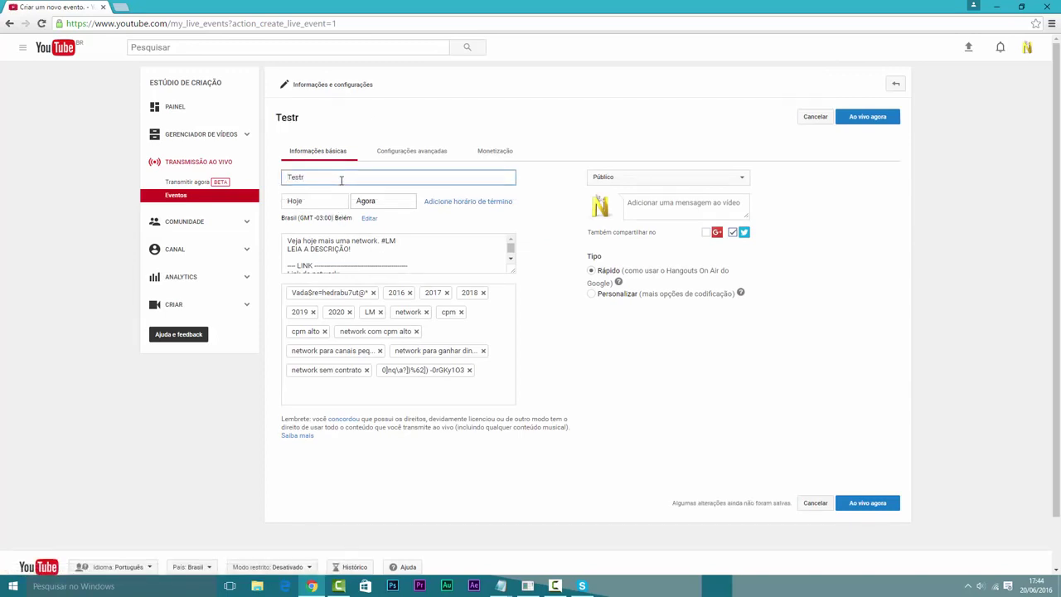
{"action": "type", "text": "estr"}
{"action": "key", "text": "BackSpace"}
{"action": "type", "text": "e"}
{"action": "left_click", "coordinate": [596, 276]}
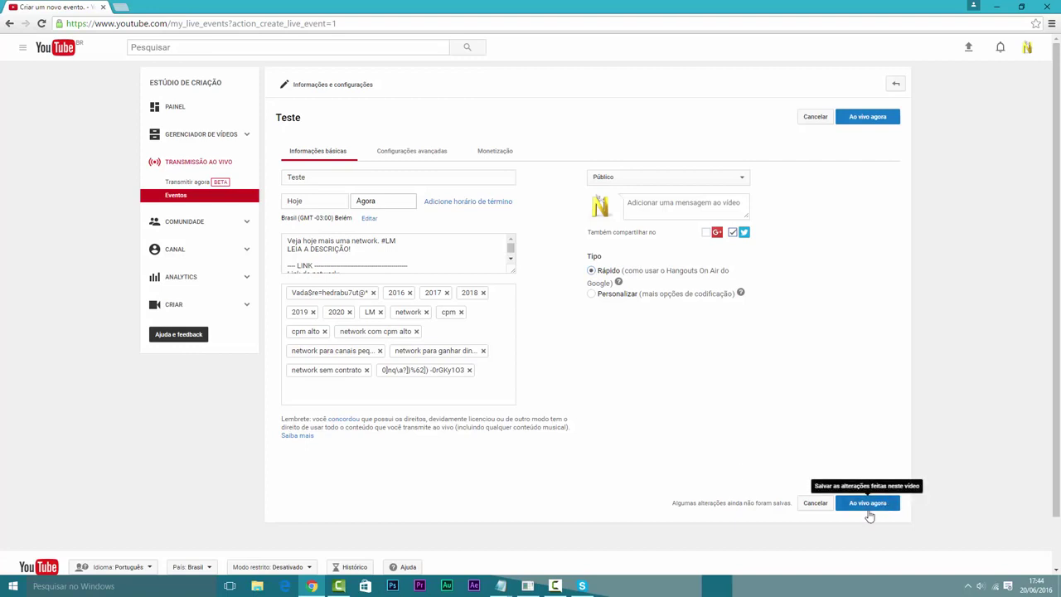
- Set the event's privacy to Privado
{"action": "left_click", "coordinate": [650, 178]}
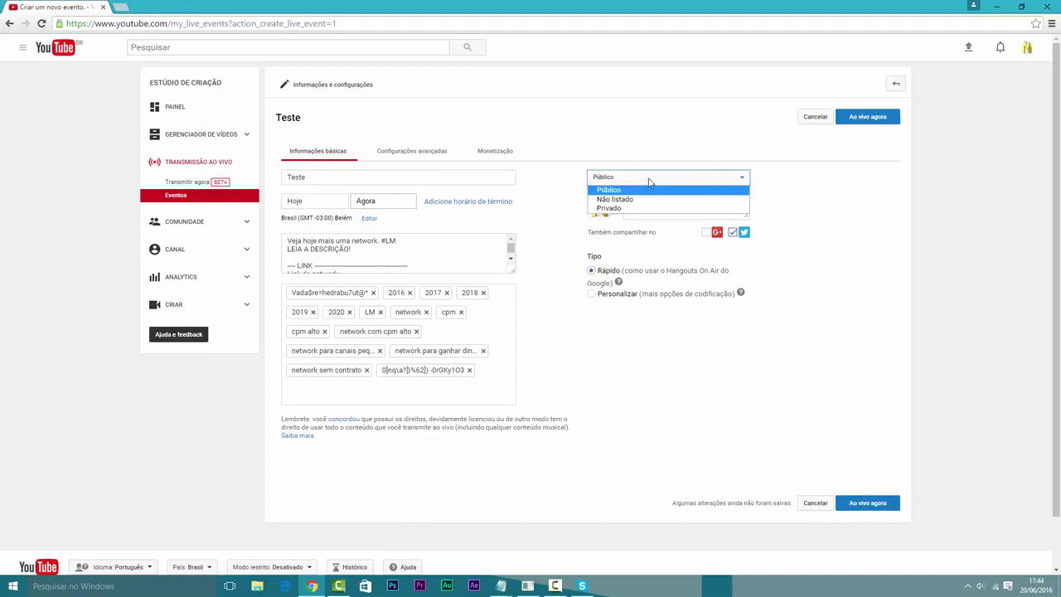
{"action": "left_click", "coordinate": [612, 208]}
{"action": "left_click", "coordinate": [634, 177]}
{"action": "left_click", "coordinate": [605, 190]}
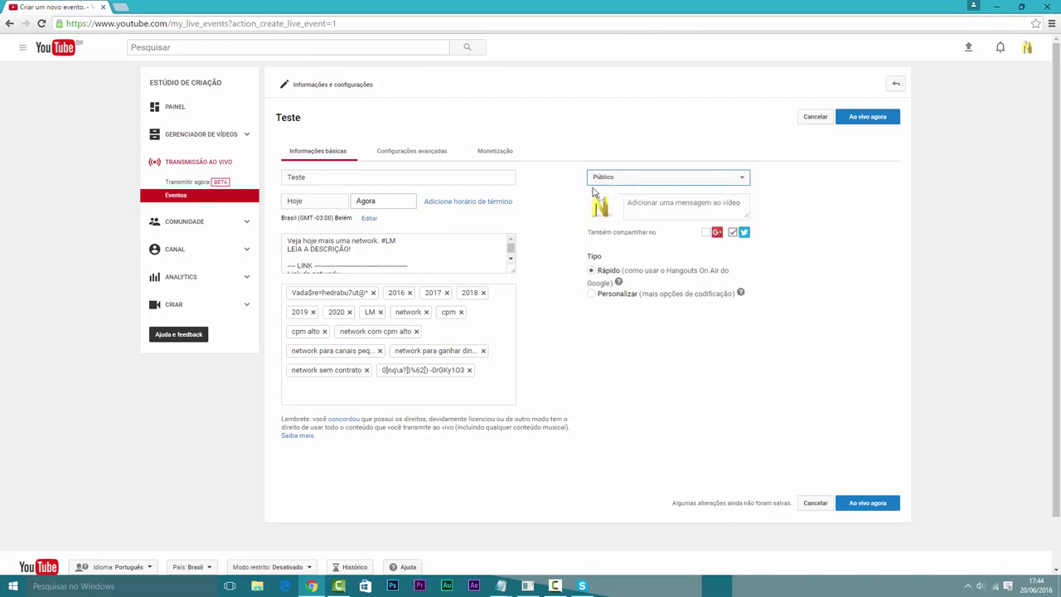
{"action": "left_click", "coordinate": [602, 180]}
{"action": "left_click", "coordinate": [608, 208]}
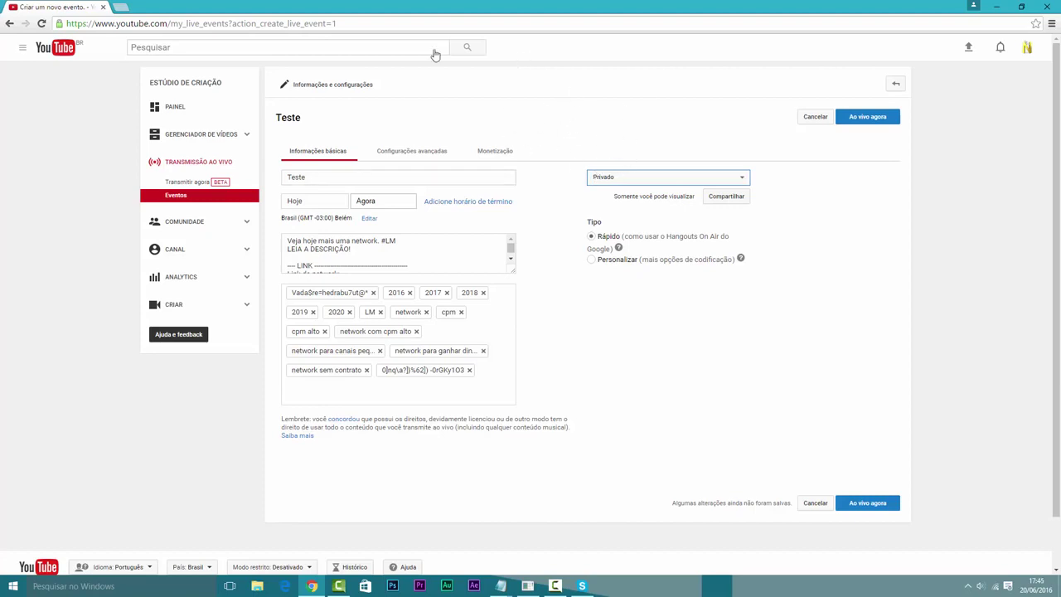
{"action": "left_click_drag", "start_coordinate": [328, 182], "coordinate": [241, 185]}
{"action": "left_click", "coordinate": [324, 180]}
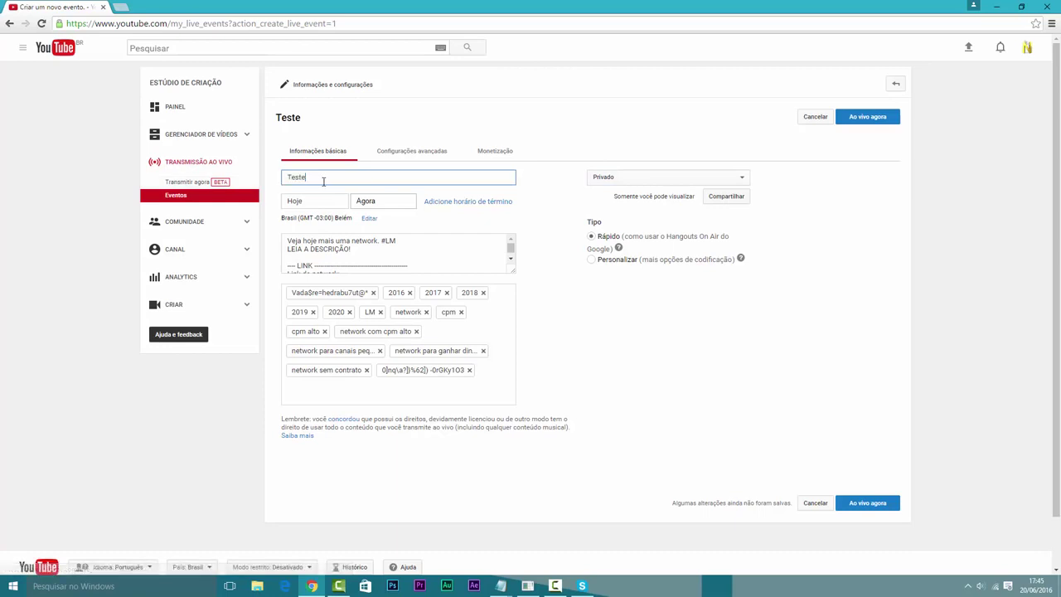
{"action": "left_click", "coordinate": [647, 177]}
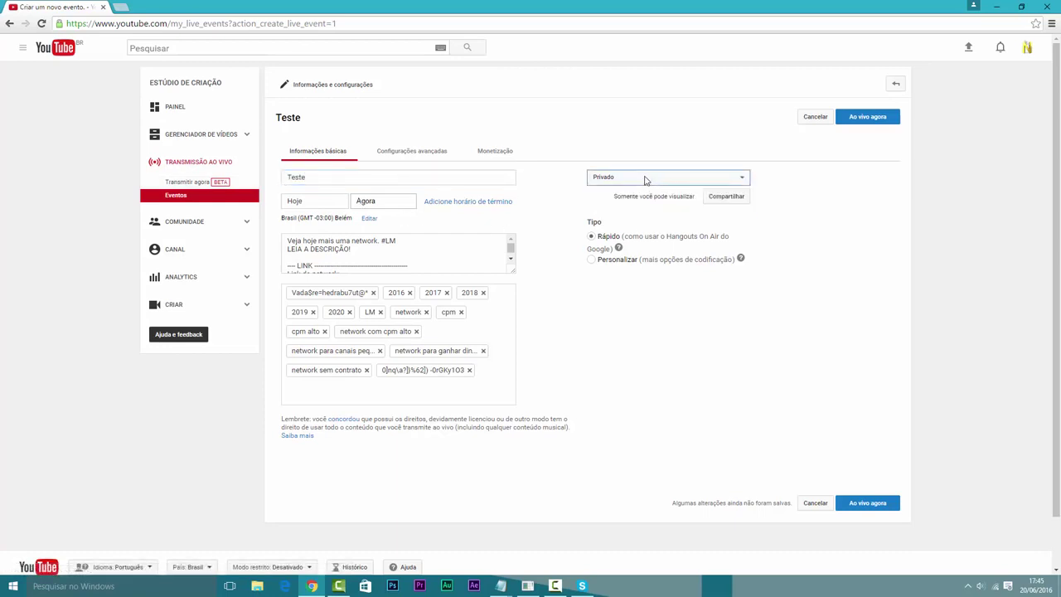
- Launch the Teste event live now and confirm the switch to Hangouts On Air
{"action": "left_click", "coordinate": [877, 503]}
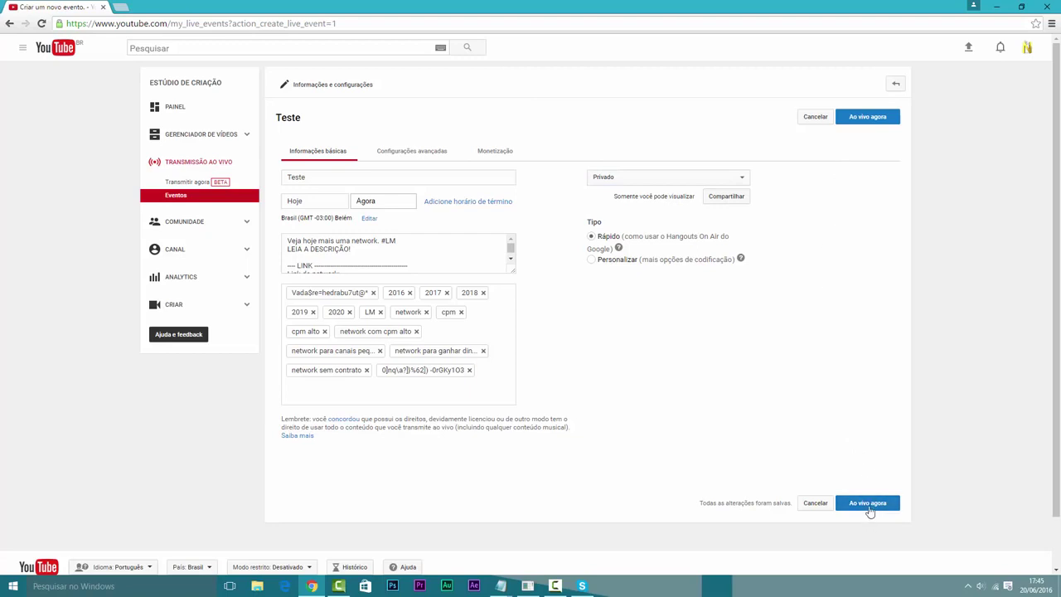
{"action": "left_click", "coordinate": [851, 124]}
{"action": "left_click", "coordinate": [879, 506]}
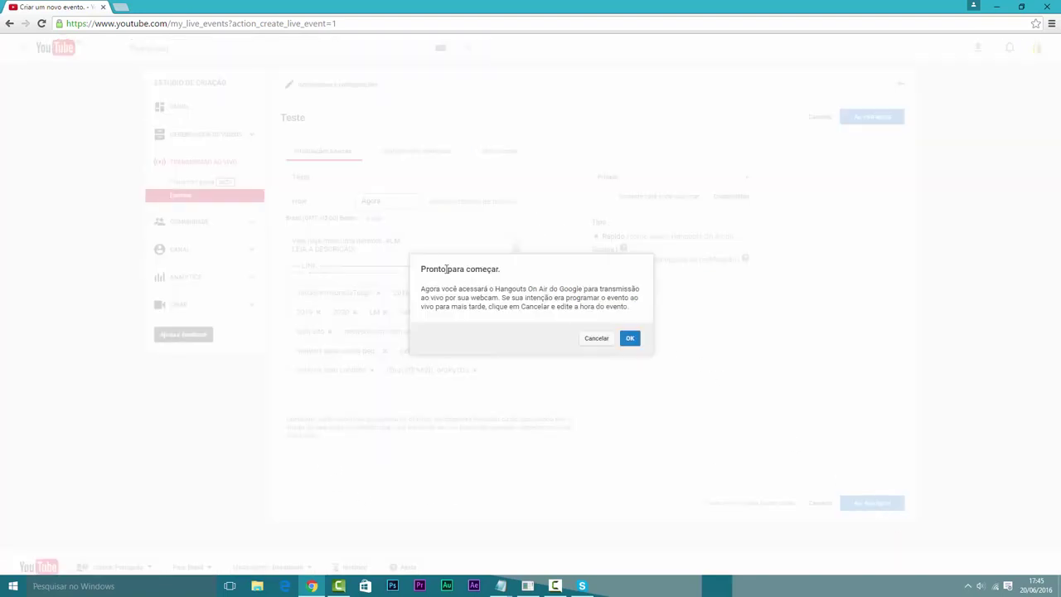
{"action": "left_click", "coordinate": [632, 340]}
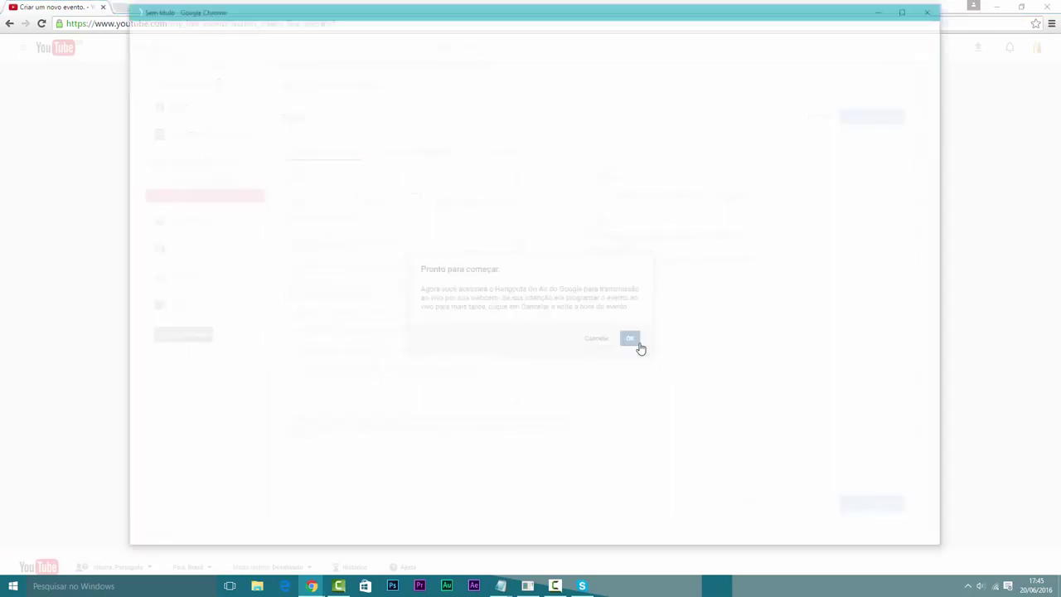
{"action": "mouse_move", "coordinate": [386, 19]}
{"action": "left_mouse_down"}
{"action": "mouse_move", "coordinate": [403, 20]}
{"action": "mouse_move", "coordinate": [382, 25]}
{"action": "left_mouse_up"}
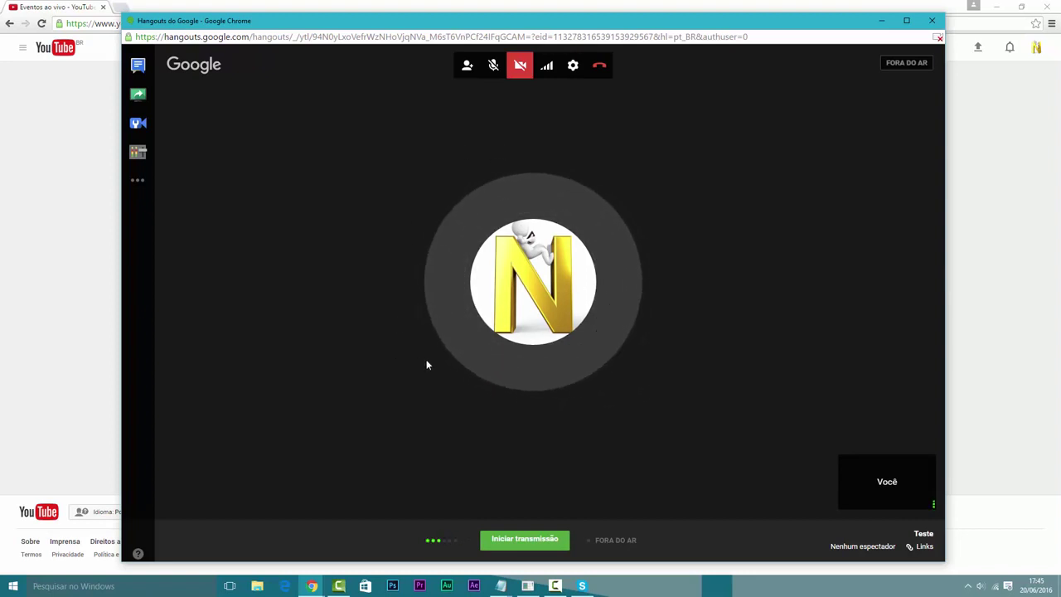
- Mute the microphone in the Hangouts window and unmute it
{"action": "left_click", "coordinate": [493, 66]}
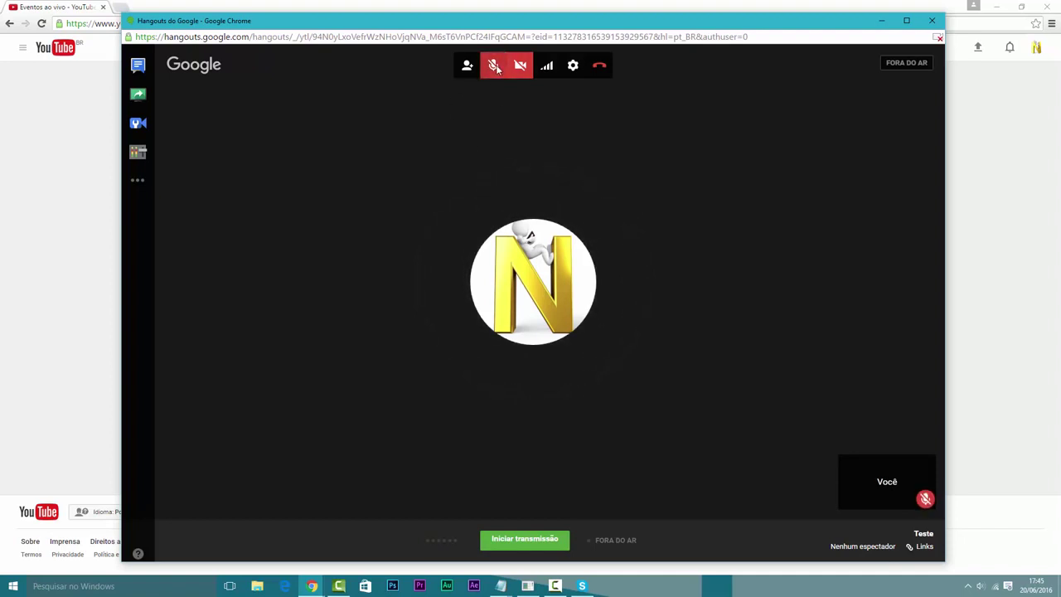
{"action": "left_click", "coordinate": [493, 65]}
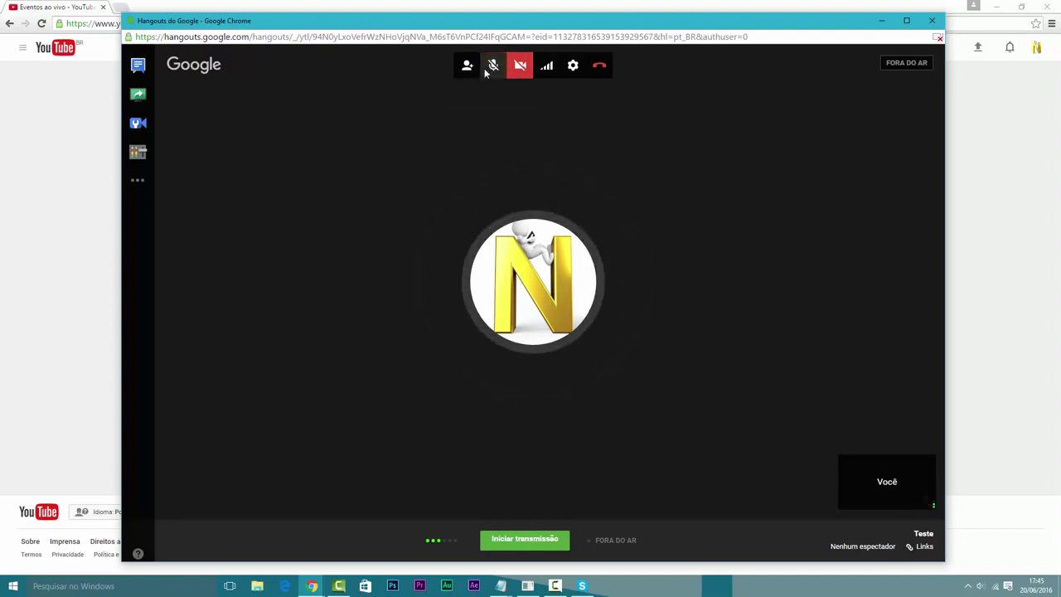
- Keep the bandwidth limit at Alta definição automática and review the camera and audio settings without saving
{"action": "left_click", "coordinate": [553, 69]}
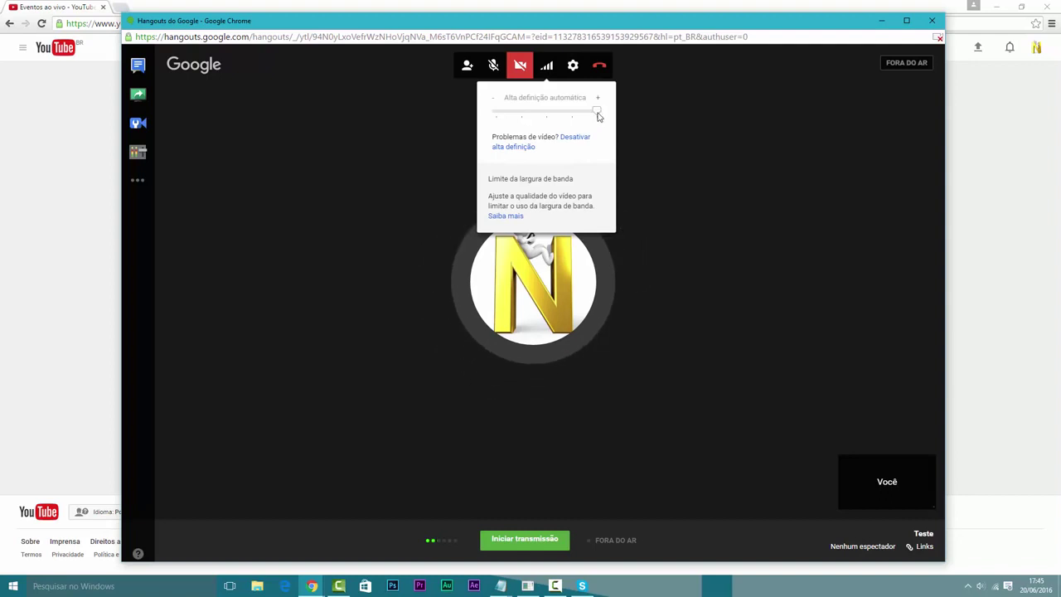
{"action": "mouse_move", "coordinate": [597, 115]}
{"action": "left_mouse_down"}
{"action": "mouse_move", "coordinate": [495, 113]}
{"action": "mouse_move", "coordinate": [614, 109]}
{"action": "left_mouse_up"}
{"action": "left_click", "coordinate": [665, 116]}
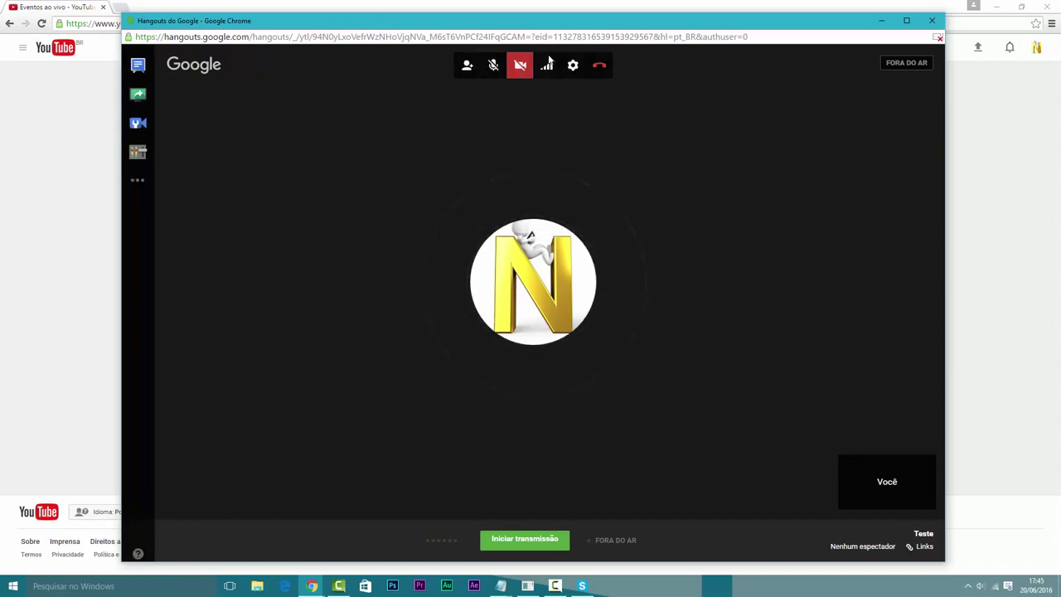
{"action": "left_click", "coordinate": [573, 68]}
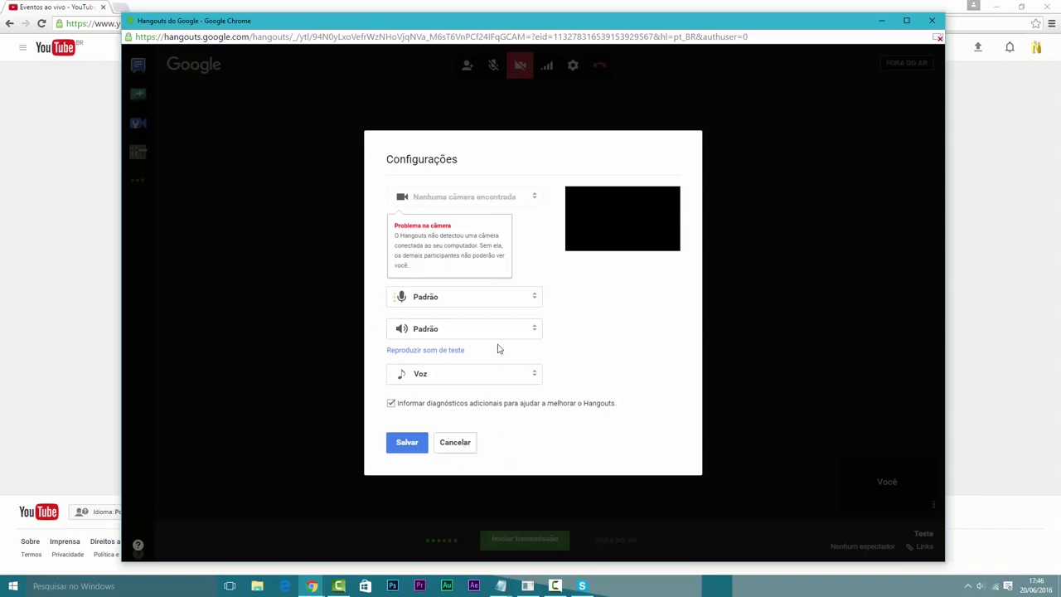
{"action": "left_click", "coordinate": [467, 441]}
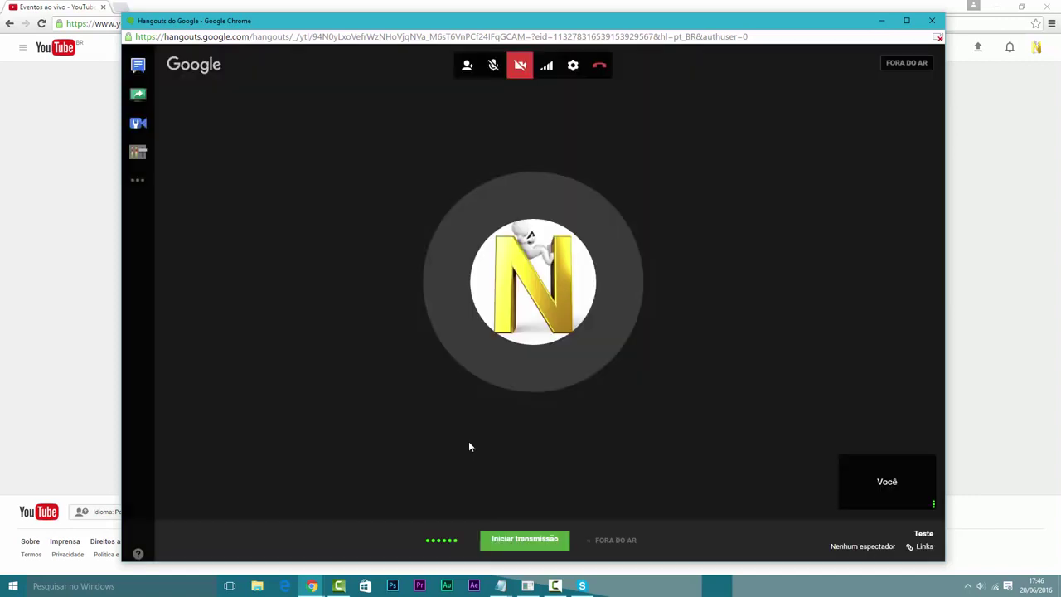
- Open the Sala de controle, dismiss its introduction and raise the LM Networks audio level slightly
{"action": "left_click", "coordinate": [138, 151]}
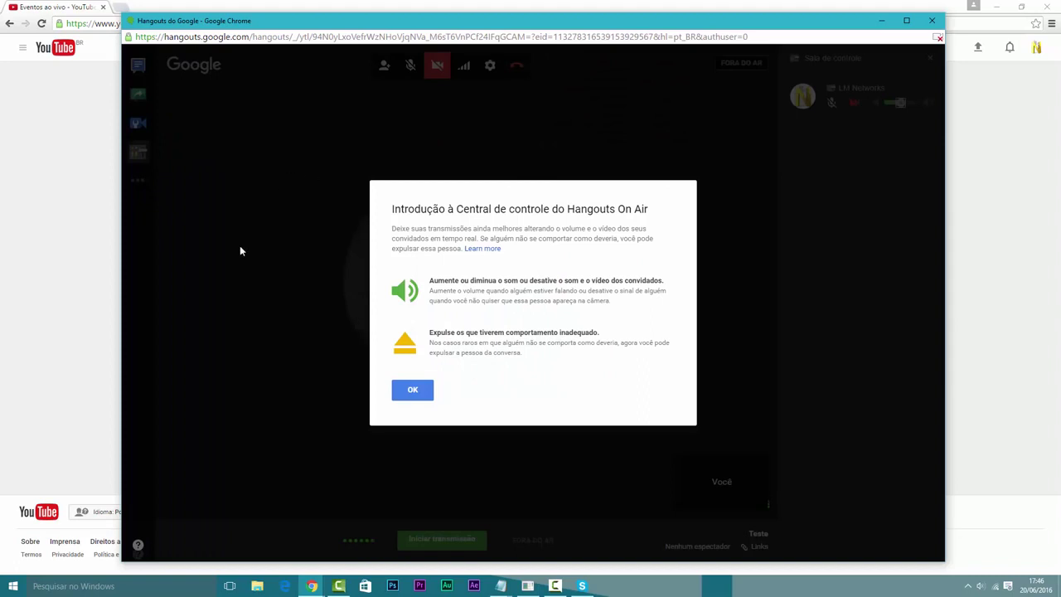
{"action": "left_click", "coordinate": [424, 388]}
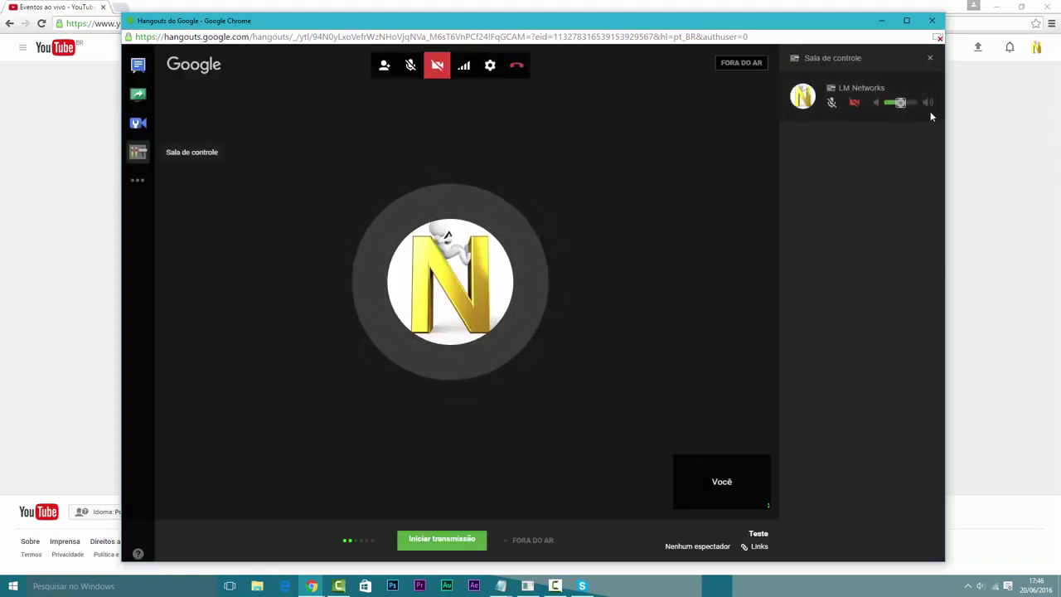
{"action": "mouse_move", "coordinate": [902, 103]}
{"action": "left_mouse_down"}
{"action": "mouse_move", "coordinate": [912, 103]}
{"action": "mouse_move", "coordinate": [902, 103]}
{"action": "left_mouse_up"}
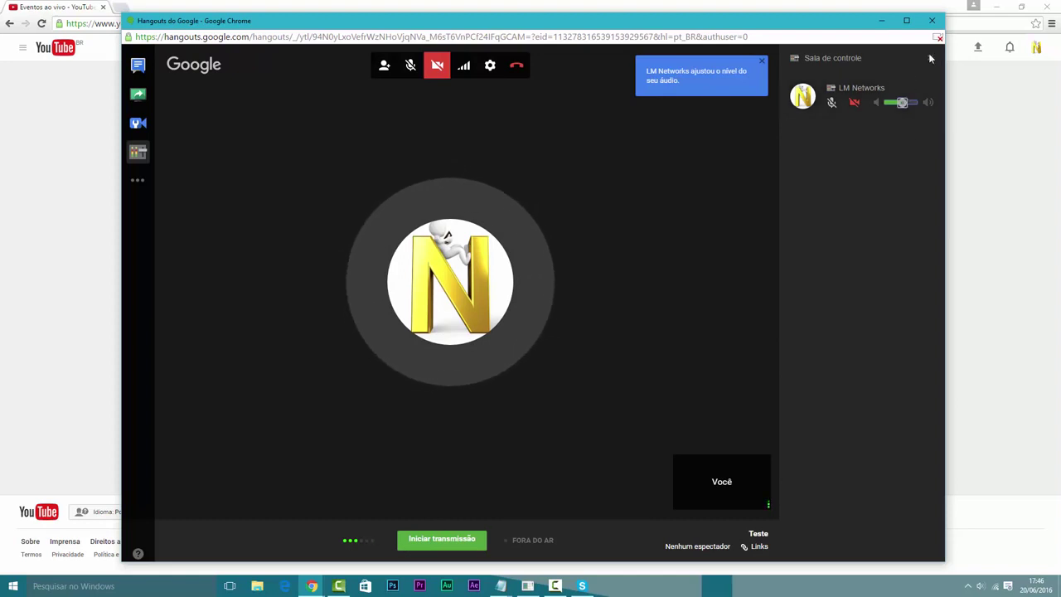
{"action": "left_click", "coordinate": [759, 62]}
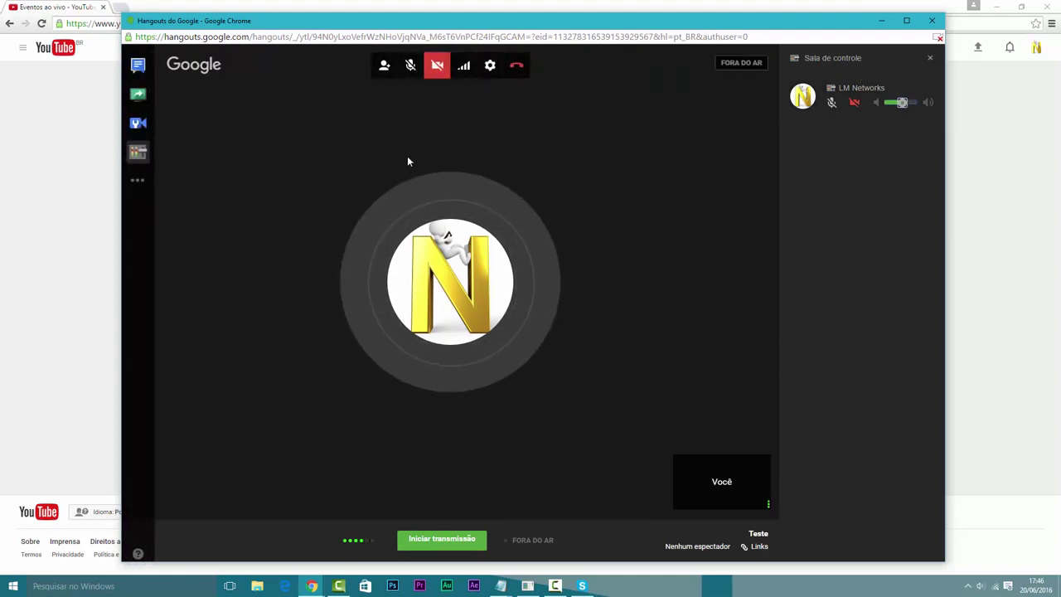
- Share the full screen (Tela cheia) in the Hangout
{"action": "left_click", "coordinate": [138, 94]}
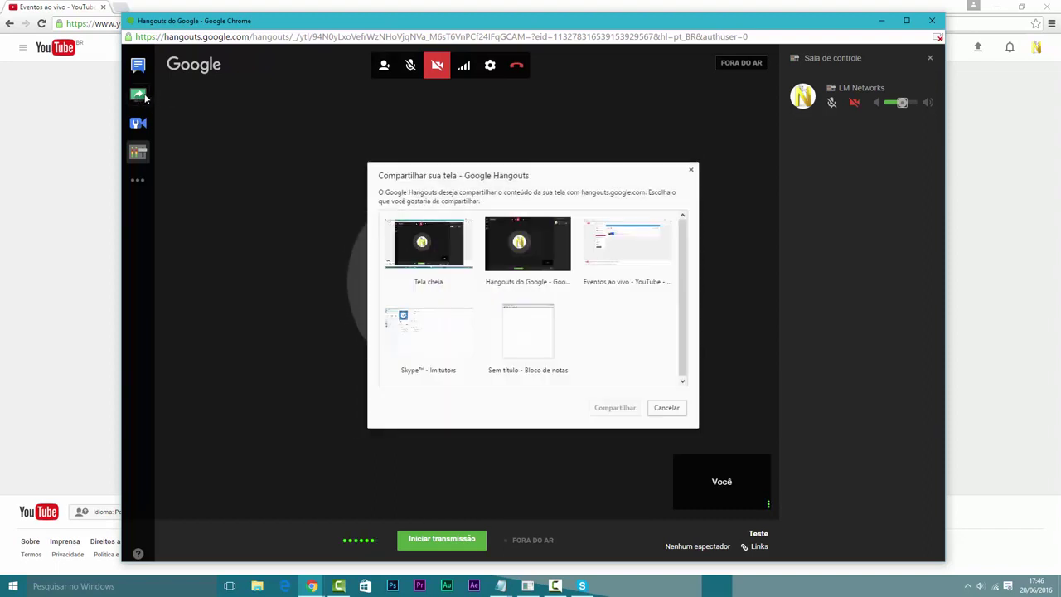
{"action": "left_click", "coordinate": [415, 249]}
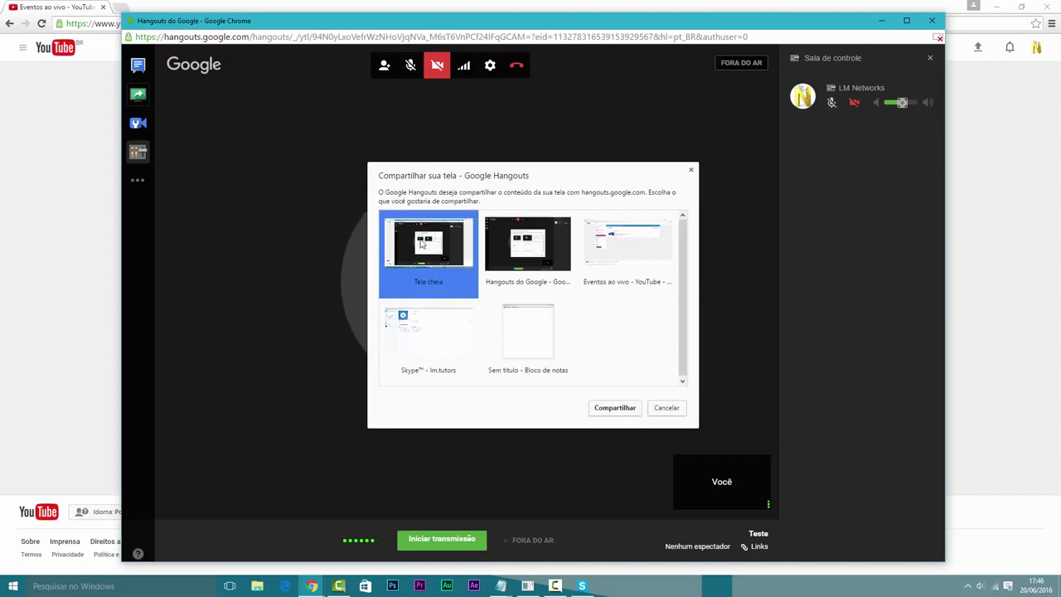
{"action": "left_click", "coordinate": [615, 408]}
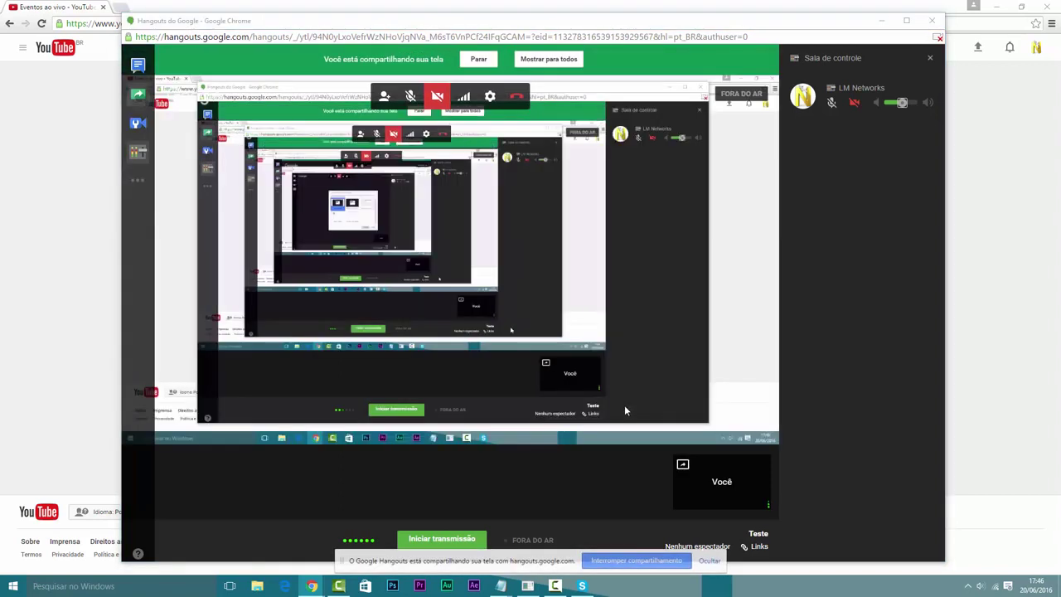
- Start and confirm the broadcast on YouTube, and hide the screen-sharing notice
{"action": "left_click", "coordinate": [441, 540]}
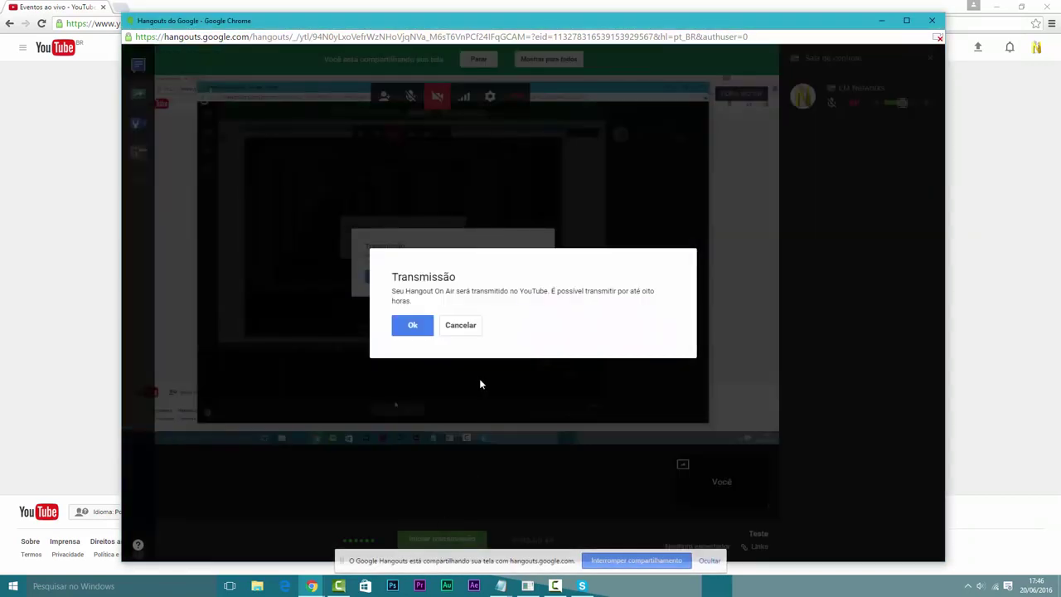
{"action": "left_click", "coordinate": [409, 324]}
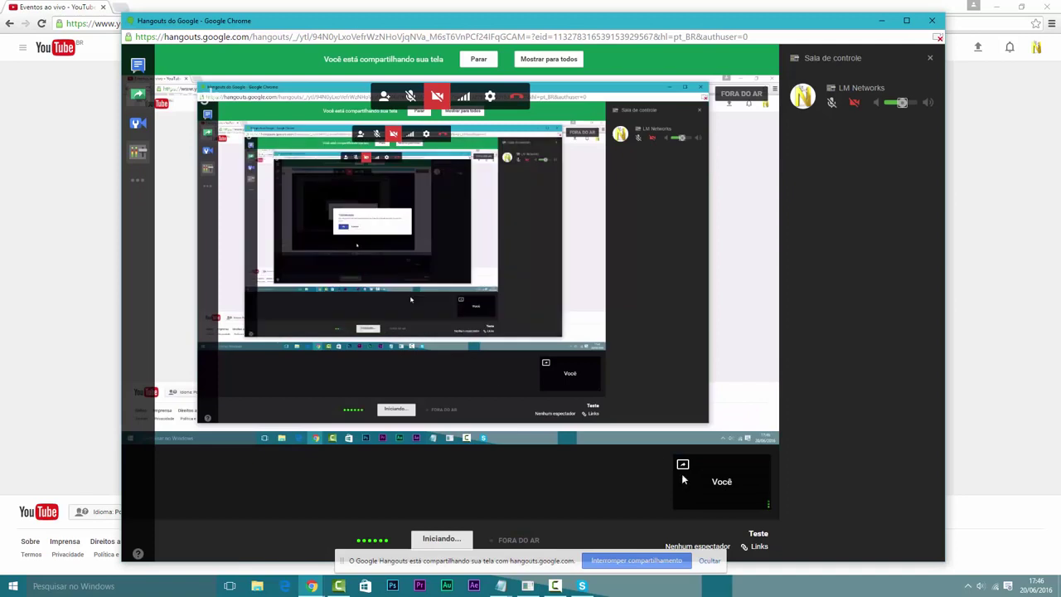
{"action": "left_click", "coordinate": [710, 561]}
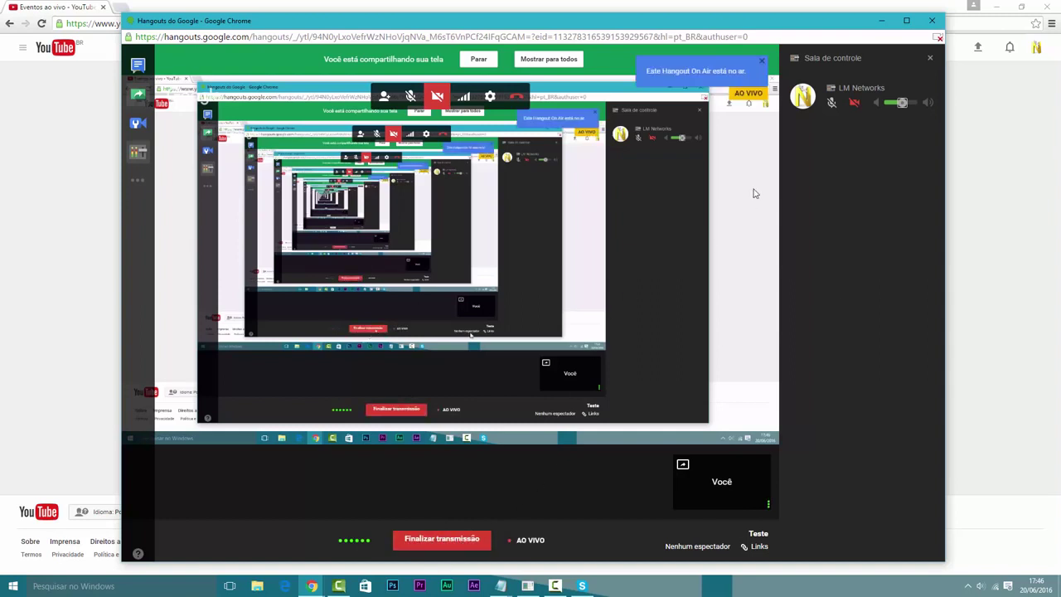
- Minimize the Hangouts window and dismiss the quick-streaming banner above the events list
{"action": "left_click", "coordinate": [884, 20]}
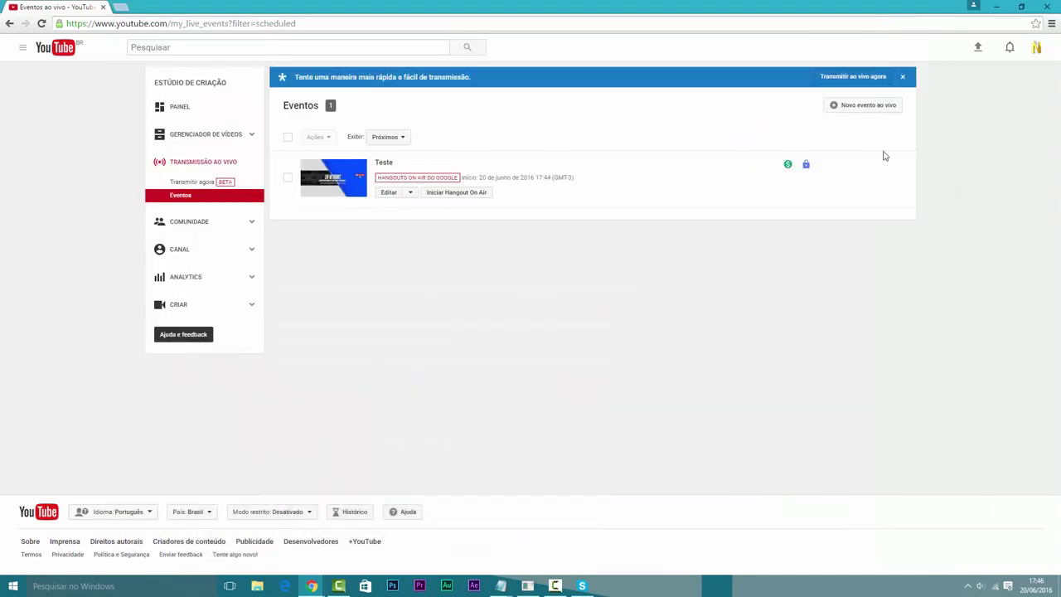
{"action": "left_click", "coordinate": [903, 76]}
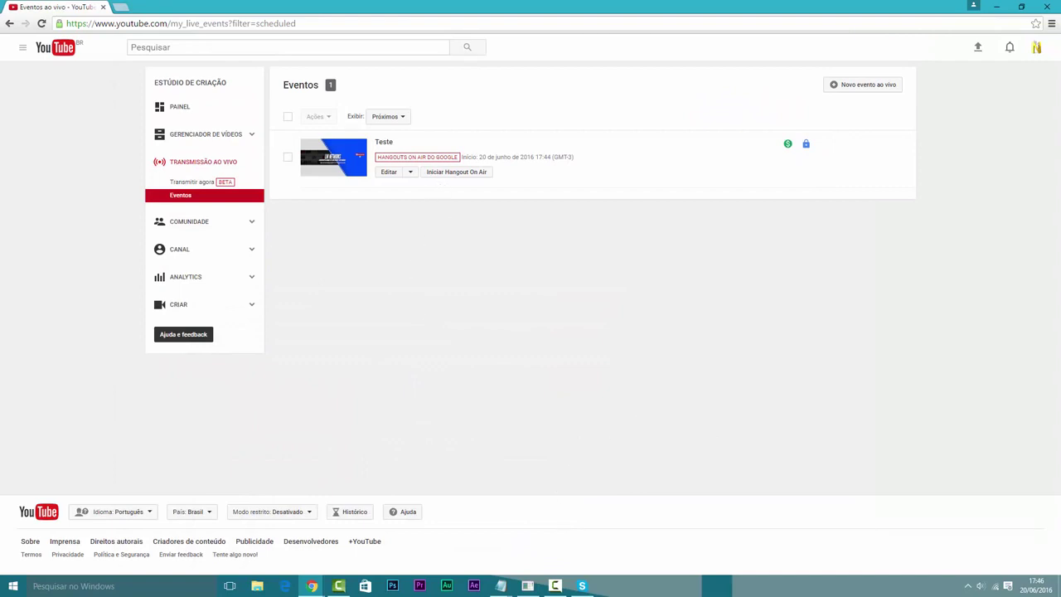
- Show the desktop and open File Explorer
{"action": "key", "text": "super+d"}
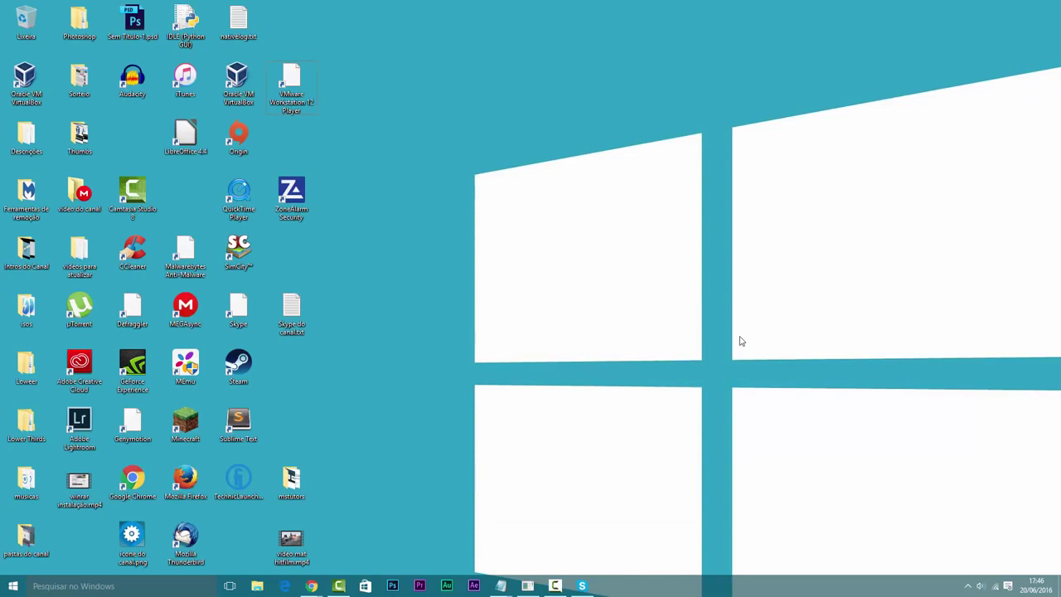
{"action": "left_click", "coordinate": [256, 587]}
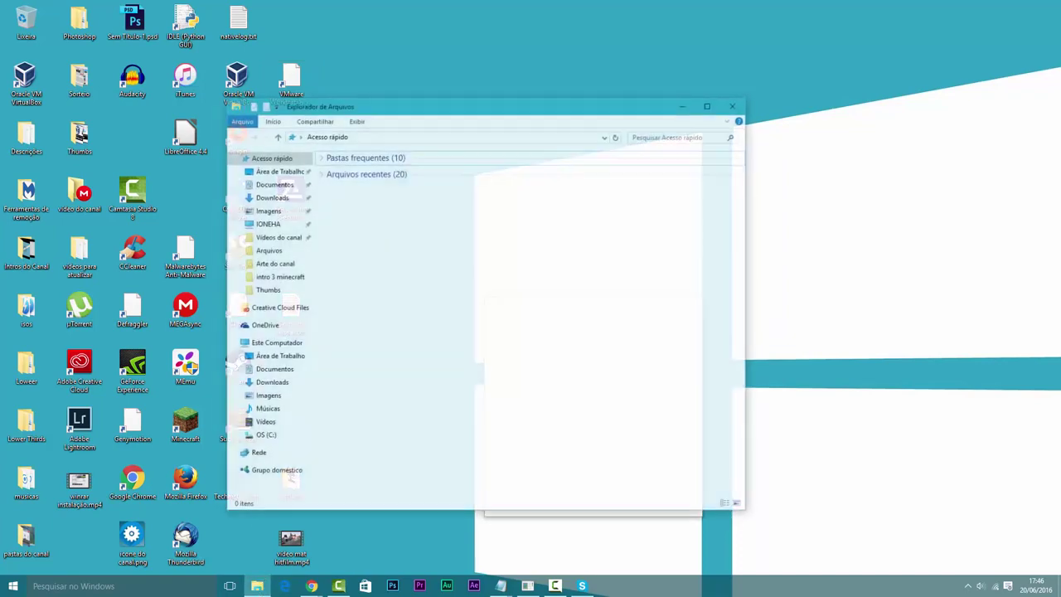
- Reposition the File Explorer window slightly on the desktop and close it
{"action": "mouse_move", "coordinate": [325, 108]}
{"action": "left_mouse_down"}
{"action": "mouse_move", "coordinate": [368, 102]}
{"action": "mouse_move", "coordinate": [328, 95]}
{"action": "mouse_move", "coordinate": [337, 101]}
{"action": "left_mouse_up"}
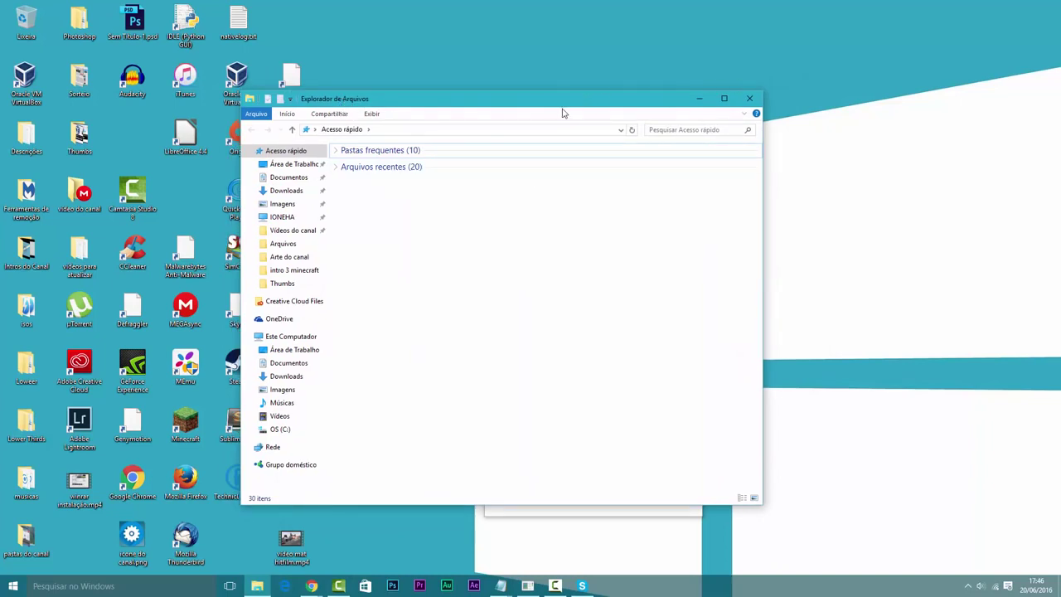
{"action": "left_click", "coordinate": [749, 98]}
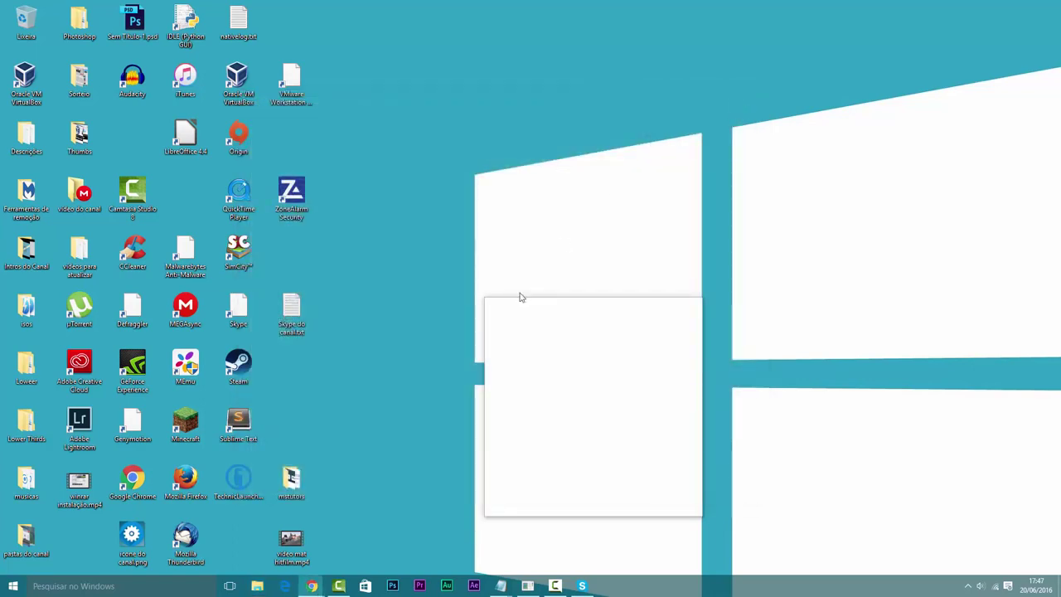
- Return to the Hangouts window, end the live broadcast (Finalizar transmissão) and close the window
{"action": "mouse_move", "coordinate": [320, 588]}
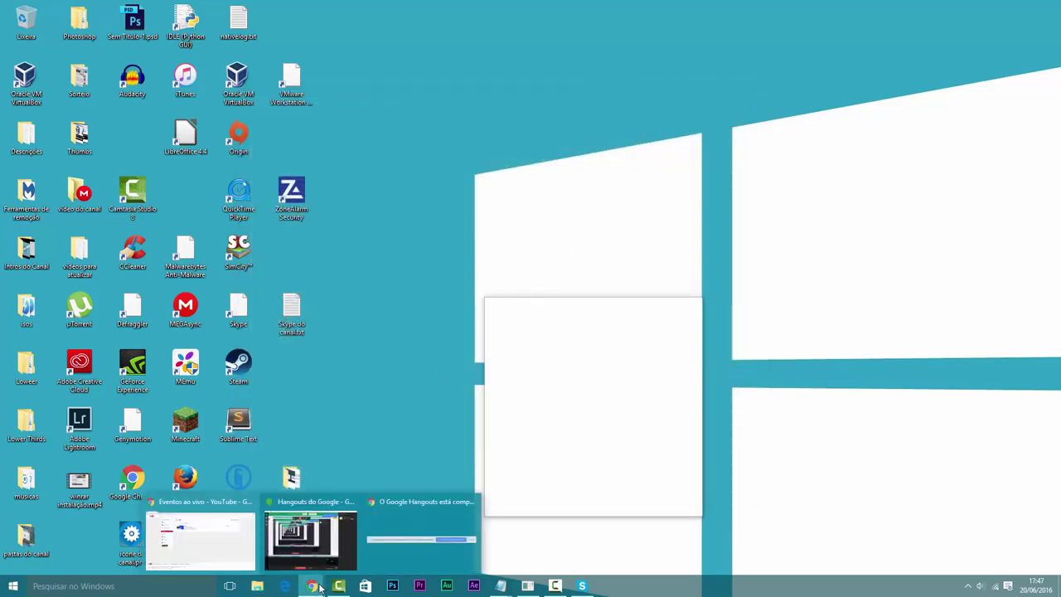
{"action": "left_click", "coordinate": [312, 530]}
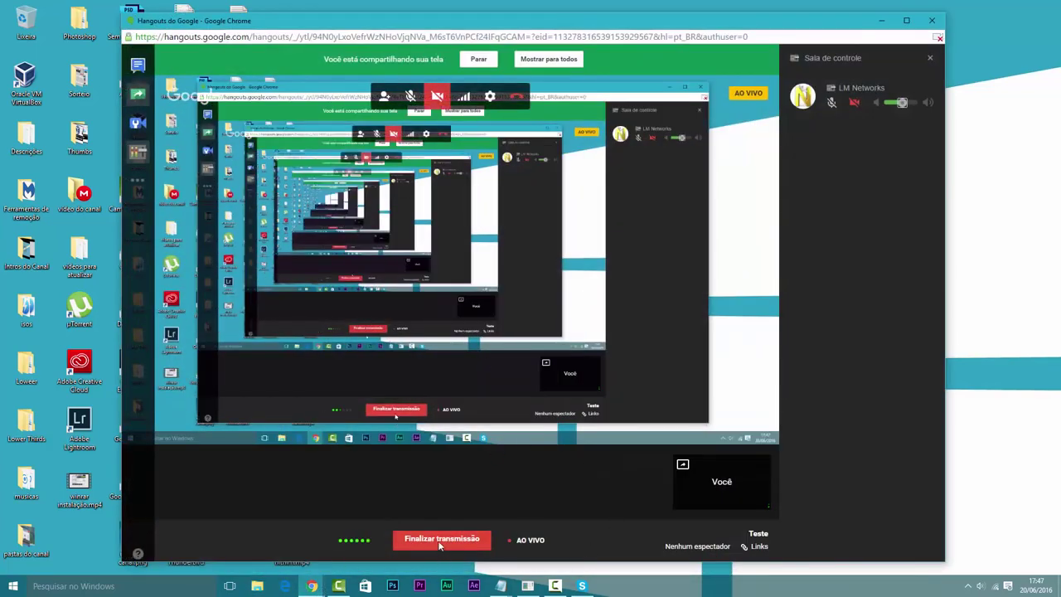
{"action": "left_click", "coordinate": [442, 540]}
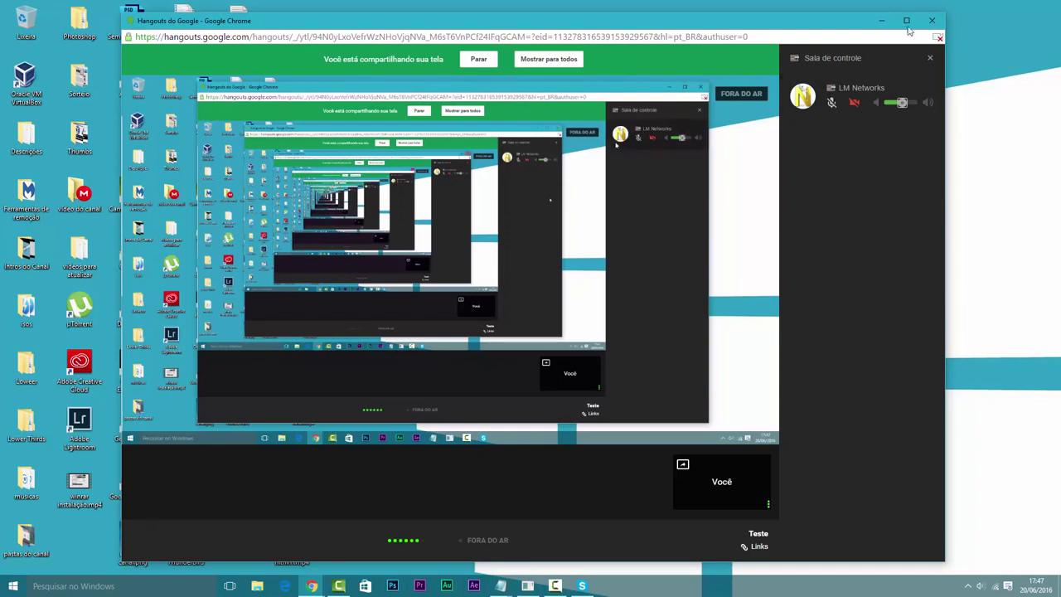
{"action": "left_click", "coordinate": [932, 20]}
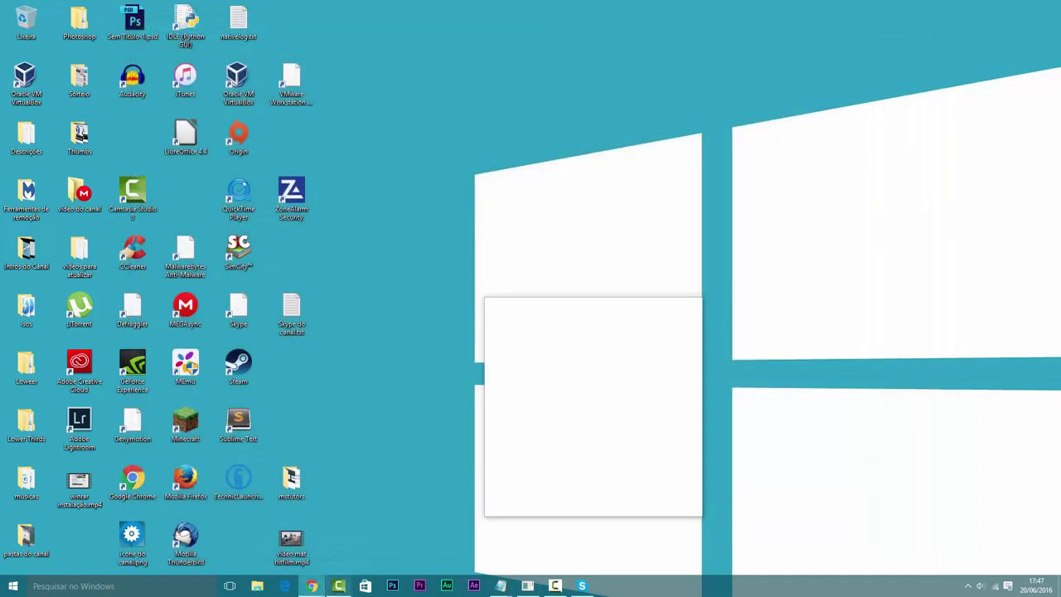
- Switch back to YouTube, open the channel's video manager and download the Teste recording as an MP4
{"action": "mouse_move", "coordinate": [312, 587]}
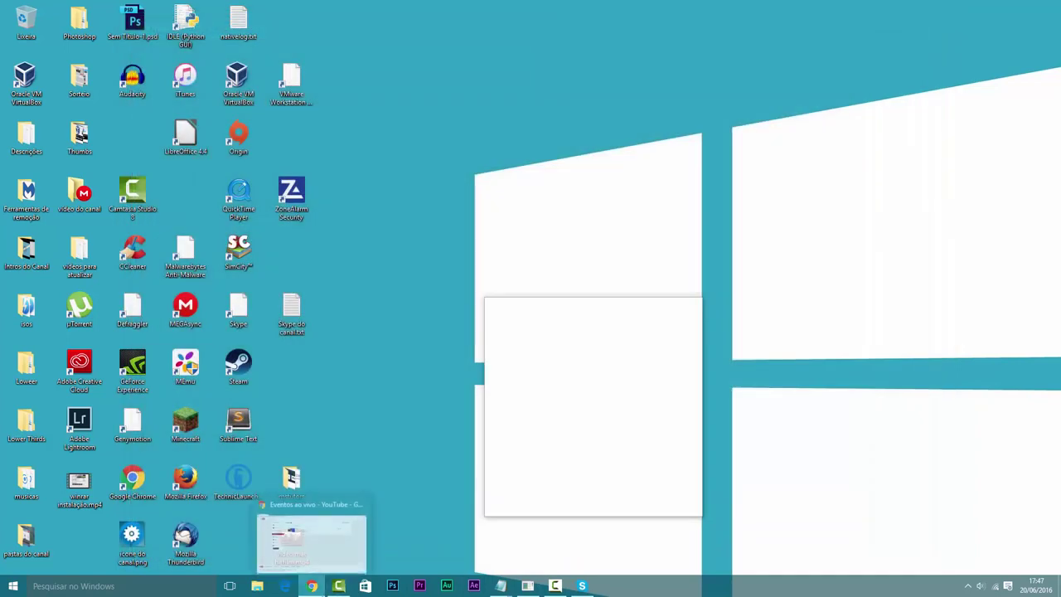
{"action": "left_click", "coordinate": [324, 558]}
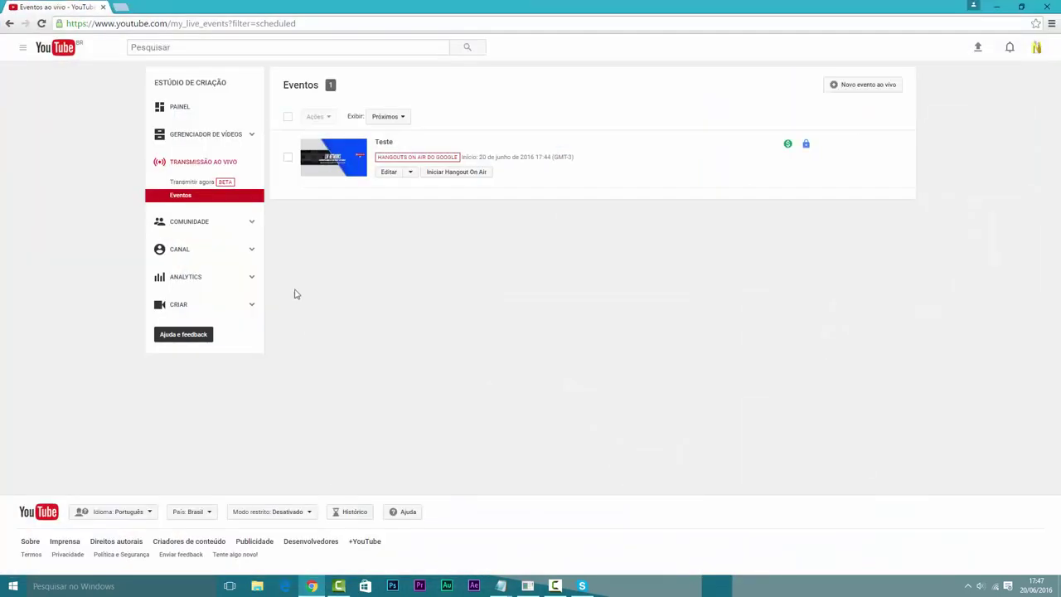
{"action": "left_click", "coordinate": [213, 129]}
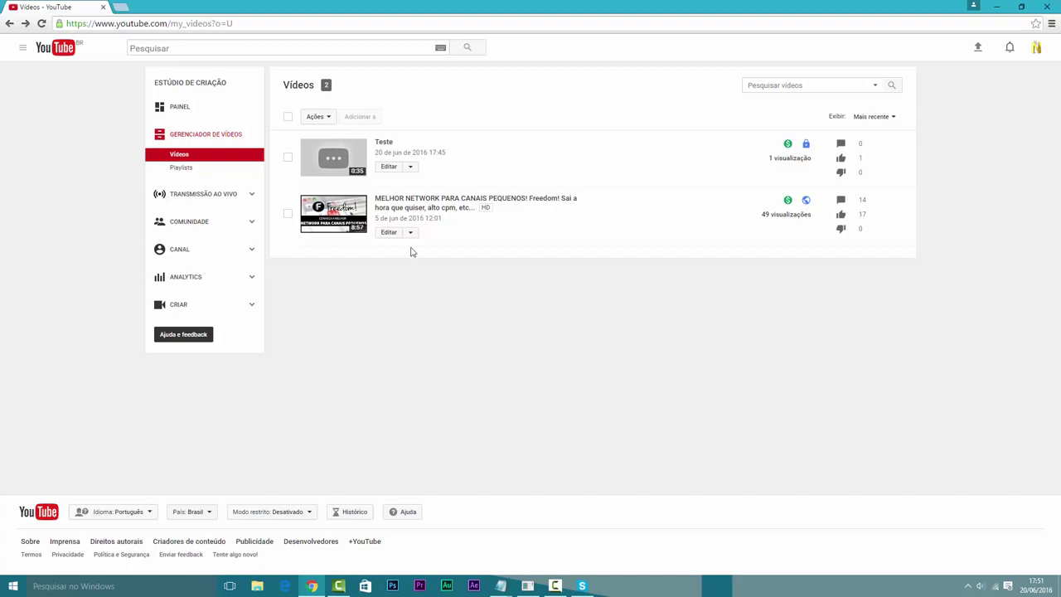
{"action": "left_click", "coordinate": [412, 167]}
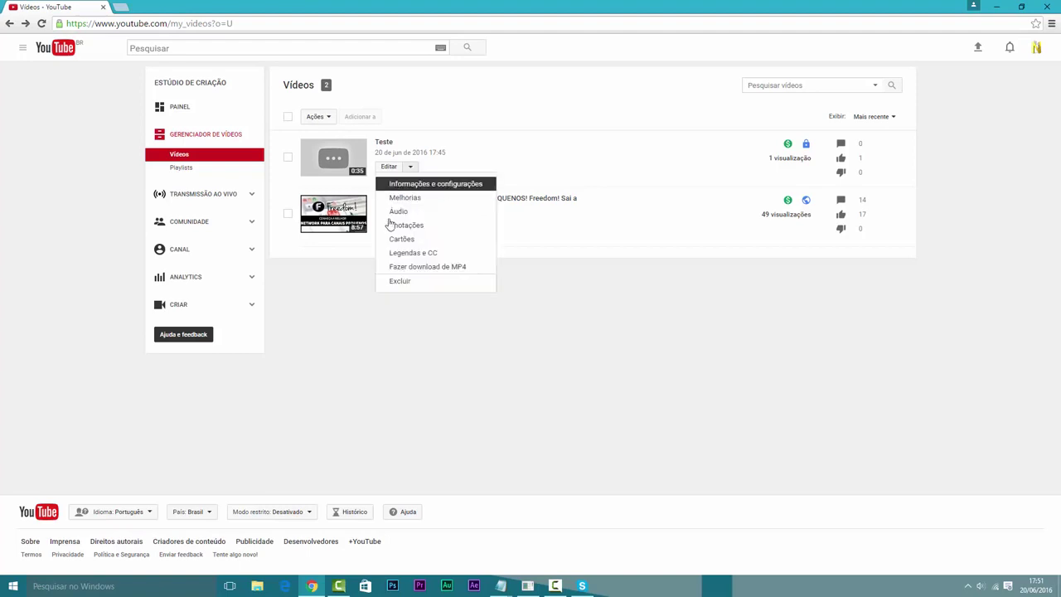
{"action": "left_click", "coordinate": [407, 266]}
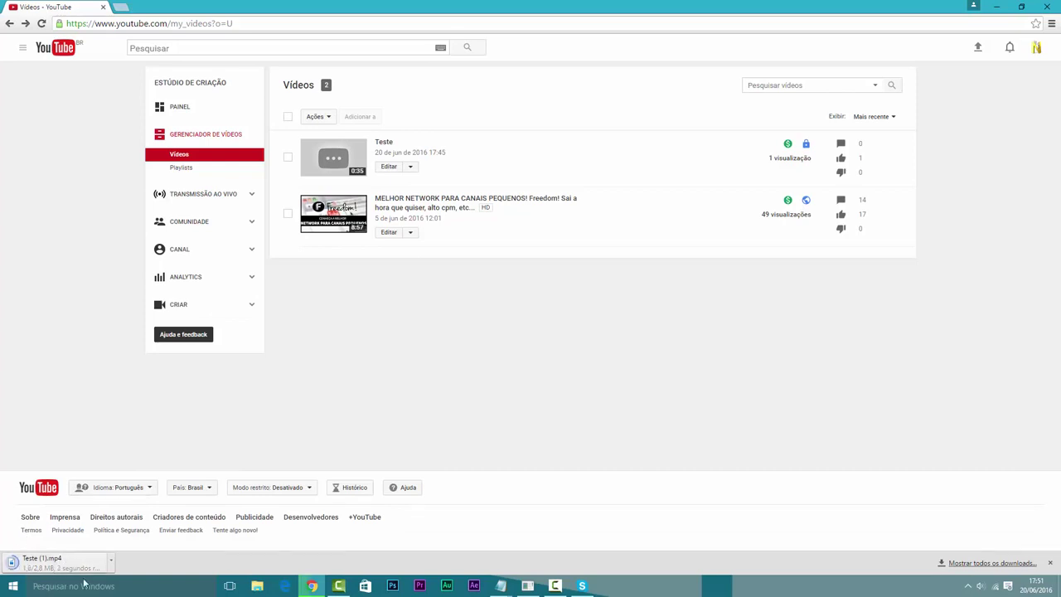
- Play the downloaded file Teste (1).mp4 to check the recording, pause it and close the player
{"action": "left_click", "coordinate": [49, 562]}
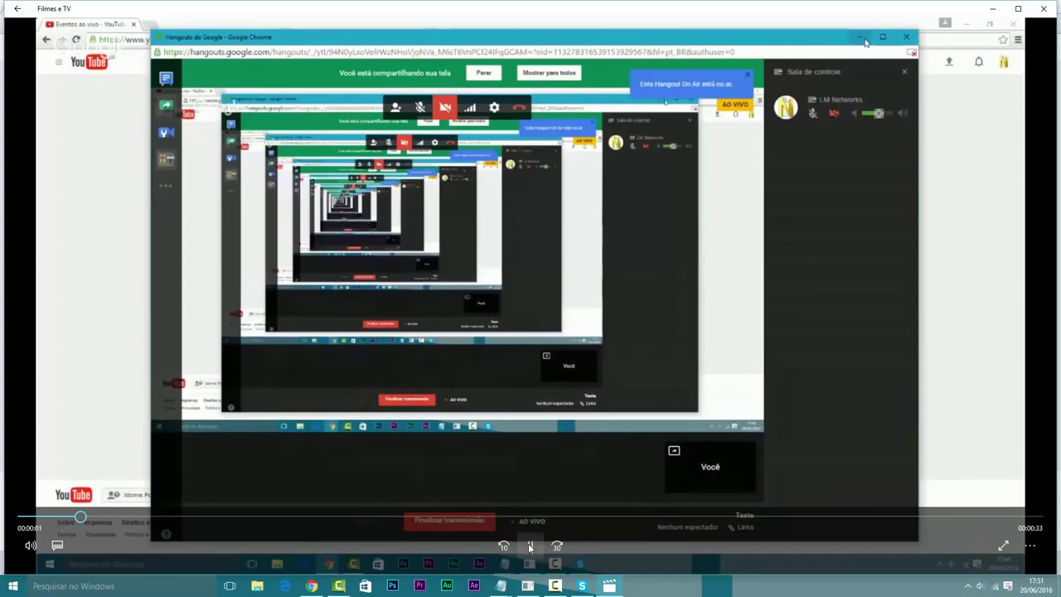
{"action": "left_click", "coordinate": [530, 545]}
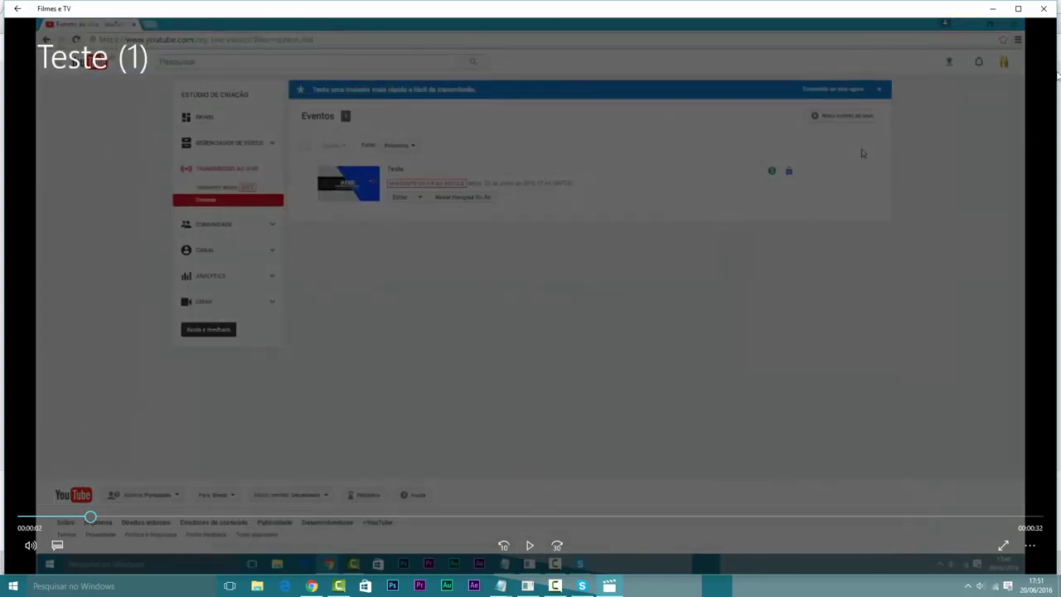
{"action": "left_click", "coordinate": [1044, 10]}
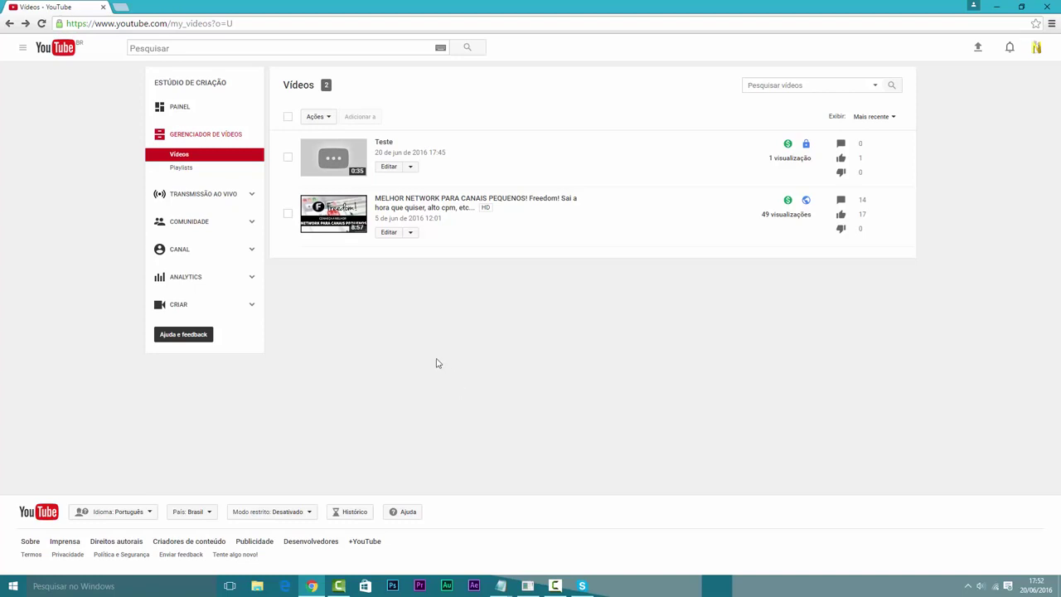
- Open the enhancements editor (Melhorias) for the Teste video and start trimming it (Cortar)
{"action": "left_click", "coordinate": [411, 167]}
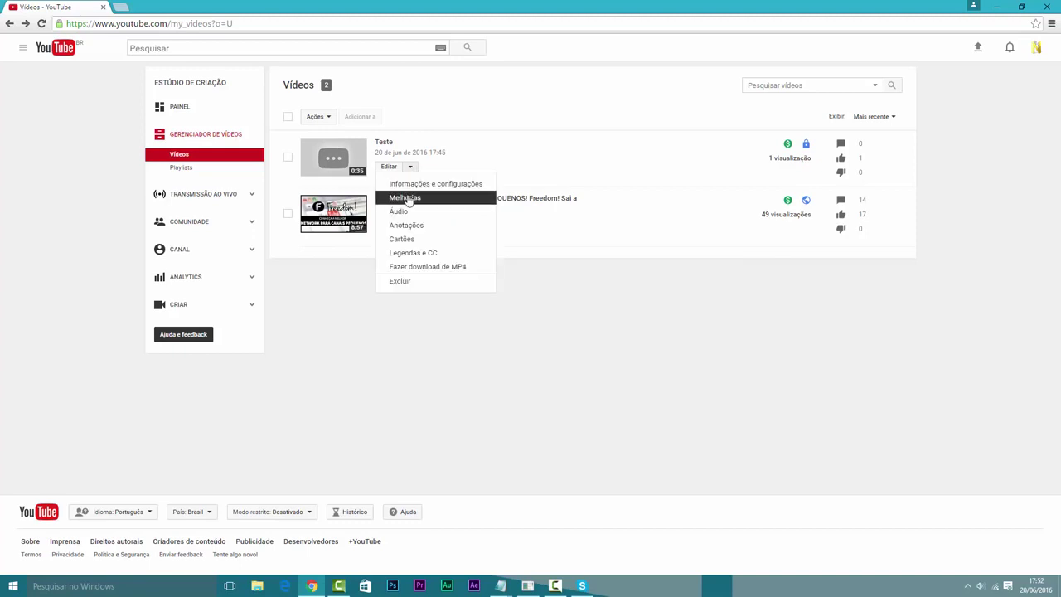
{"action": "left_click", "coordinate": [404, 197]}
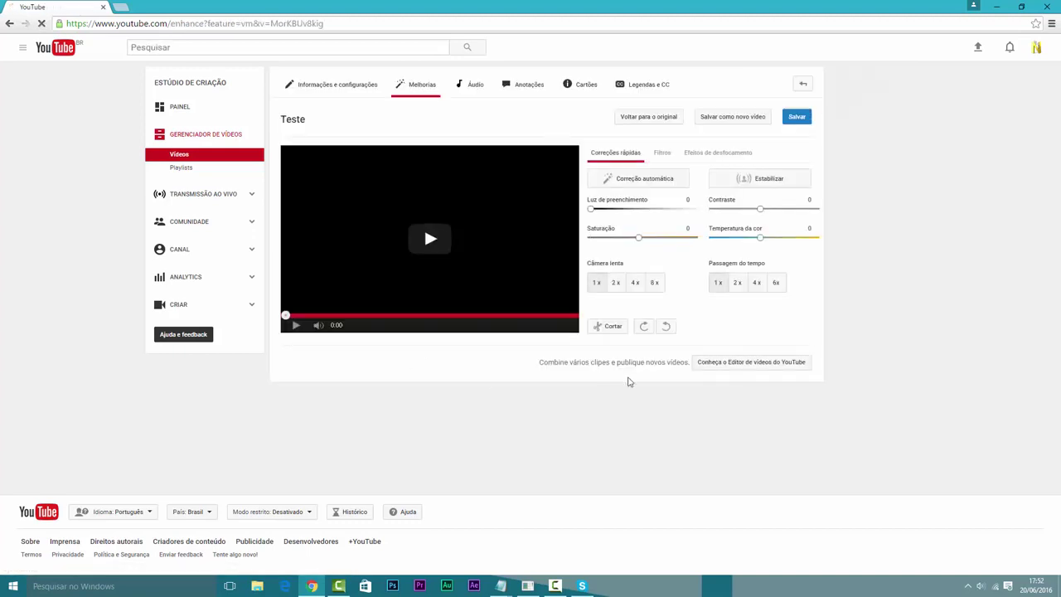
{"action": "left_click", "coordinate": [613, 328]}
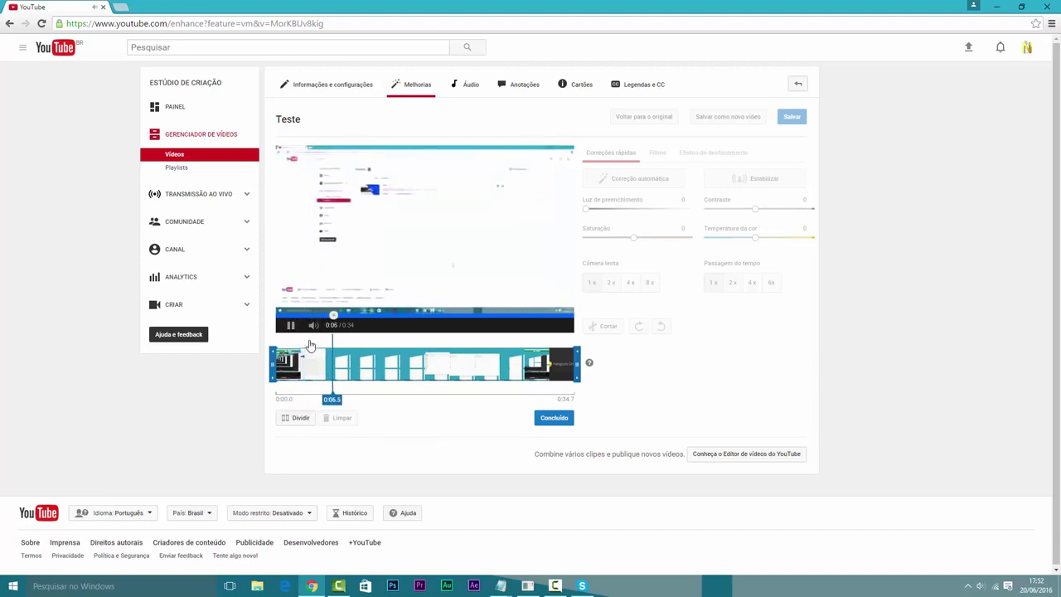
- Split the Teste video at about 0:07.2 and remove the opening segment
{"action": "left_click", "coordinate": [290, 326]}
{"action": "left_click_drag", "start_coordinate": [341, 359], "coordinate": [338, 357]}
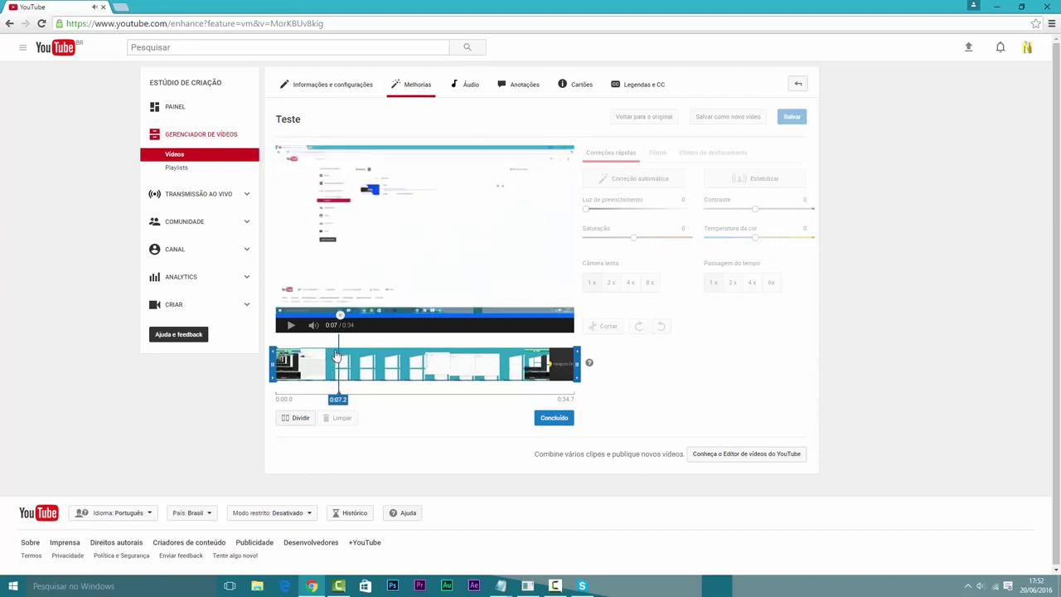
{"action": "left_click", "coordinate": [300, 418]}
{"action": "left_click", "coordinate": [290, 326]}
{"action": "left_click", "coordinate": [289, 326]}
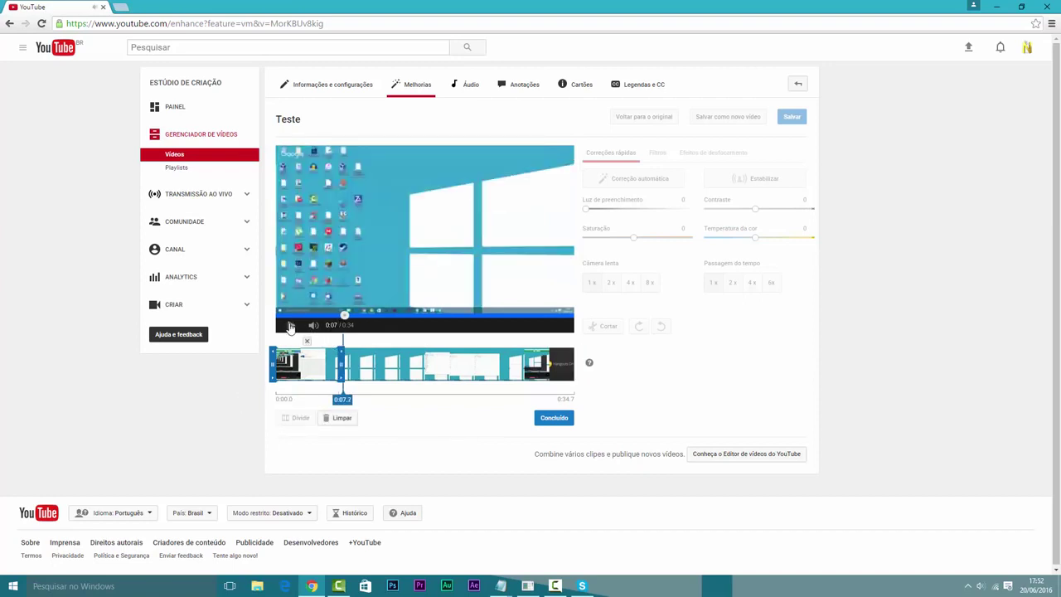
{"action": "left_click", "coordinate": [307, 341]}
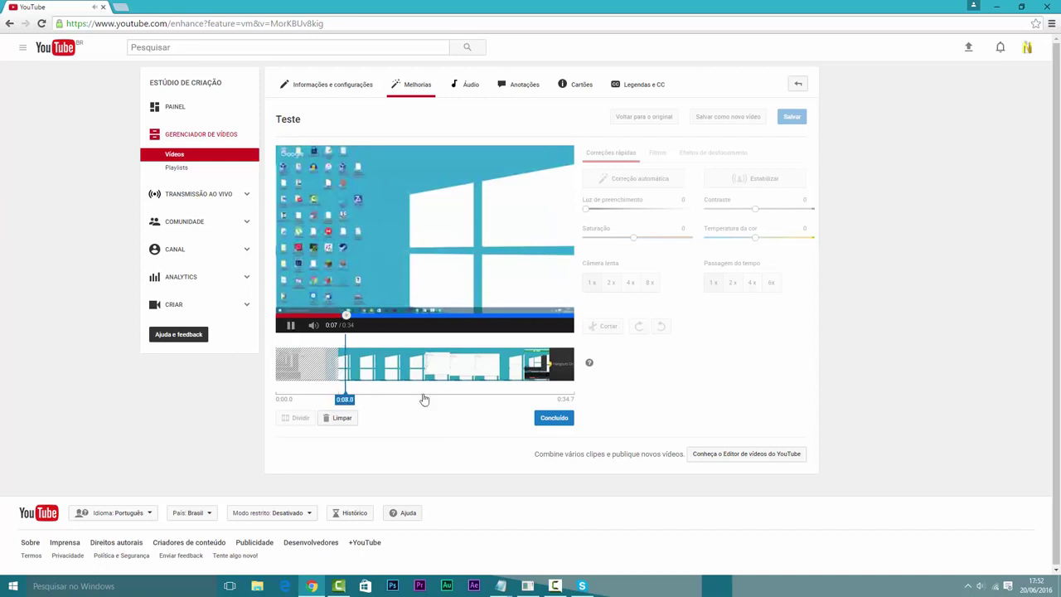
- Split the Teste video at about 0:26.0 and remove the closing segment
{"action": "left_click", "coordinate": [457, 360]}
{"action": "key", "text": "space"}
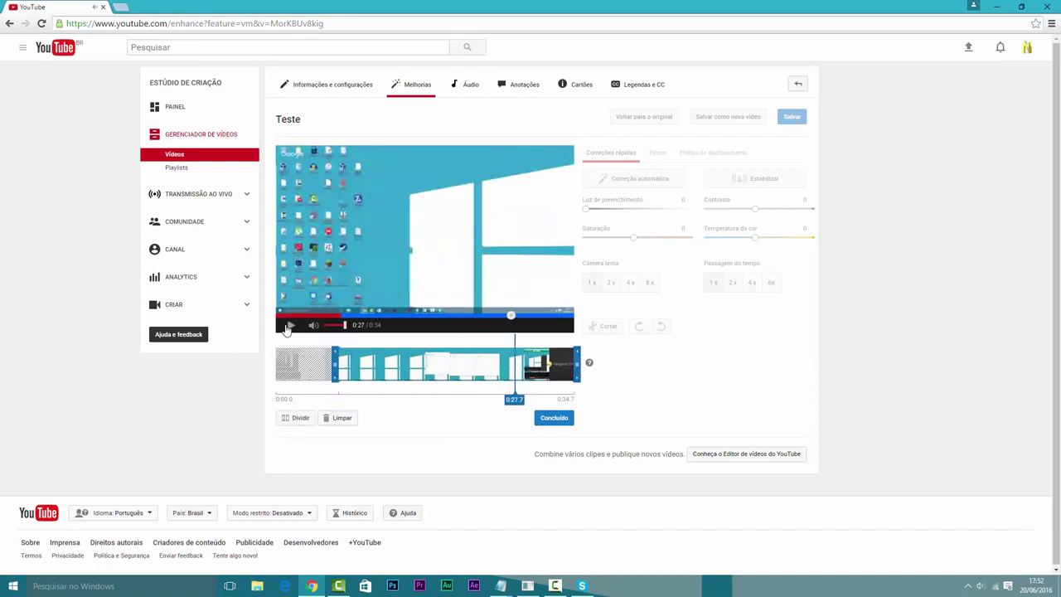
{"action": "left_click", "coordinate": [479, 373]}
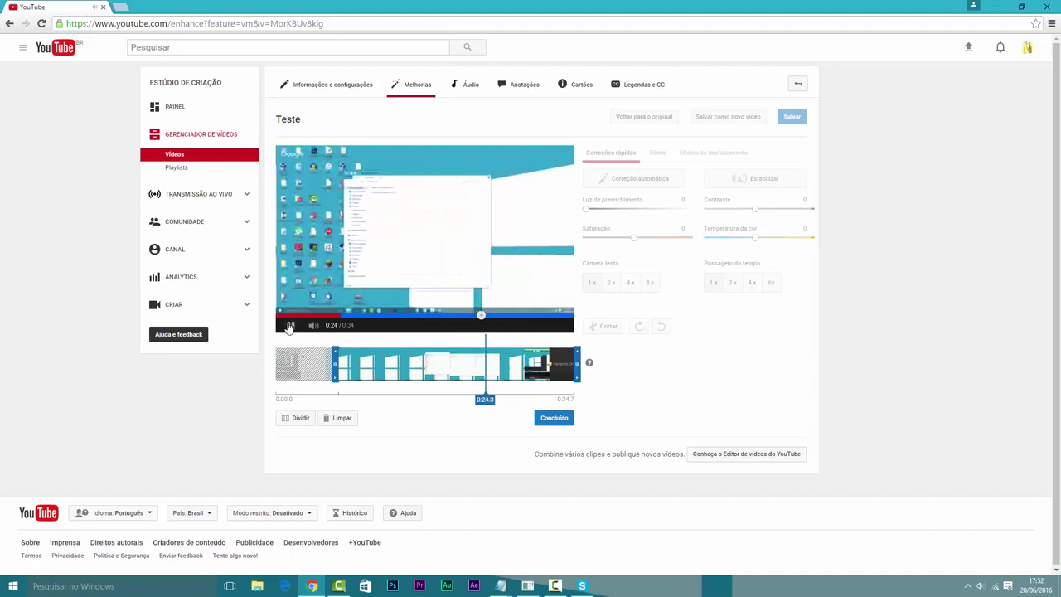
{"action": "left_click", "coordinate": [290, 326]}
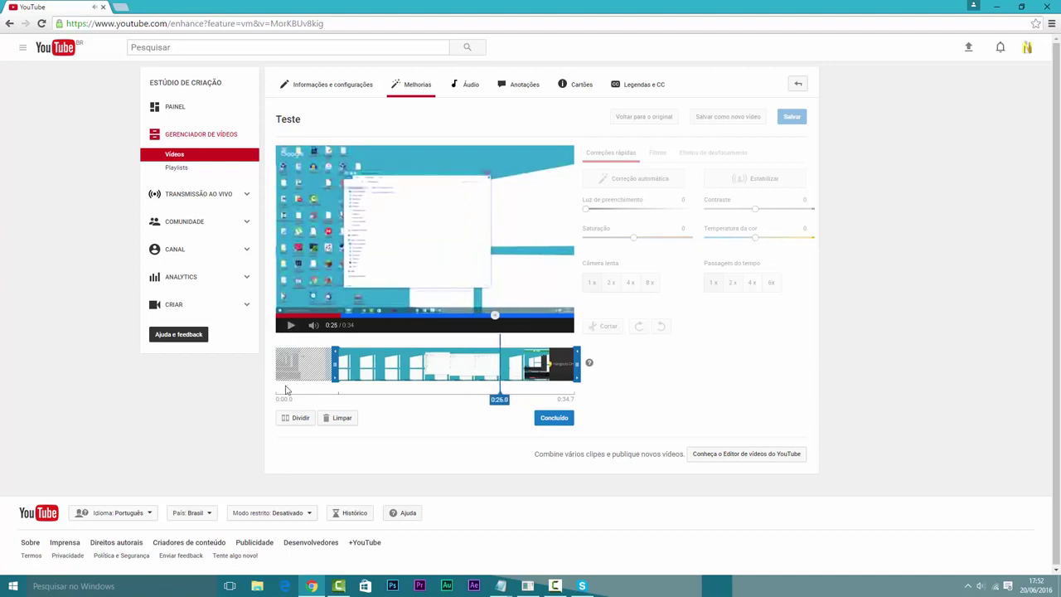
{"action": "left_click", "coordinate": [300, 419]}
{"action": "left_click", "coordinate": [535, 363]}
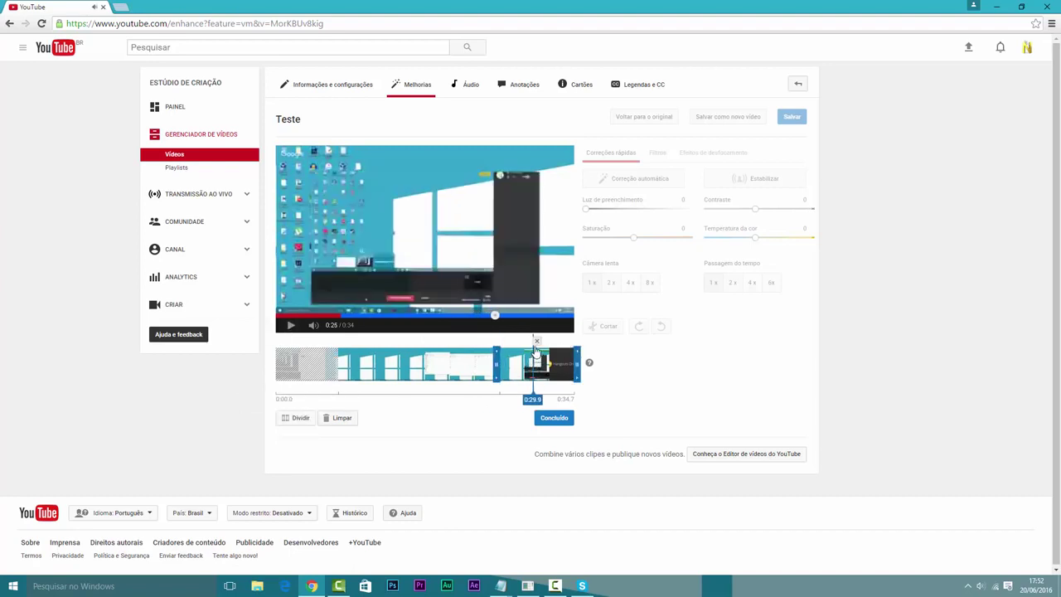
{"action": "left_click", "coordinate": [536, 341]}
- Finish trimming the Teste video and save the edits to the existing video, confirming the processing notice
{"action": "left_click", "coordinate": [540, 419]}
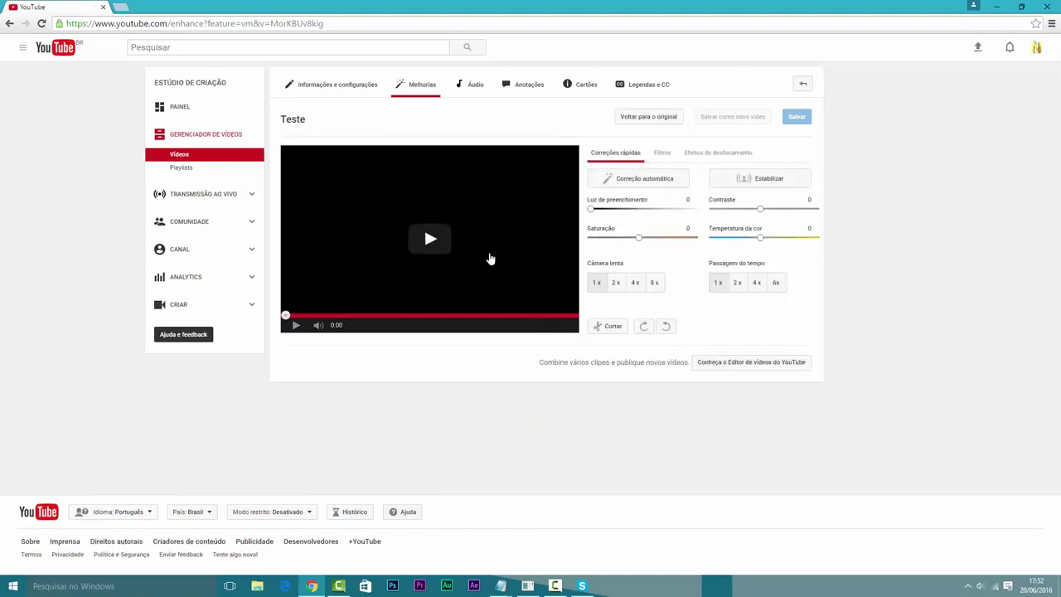
{"action": "left_click", "coordinate": [794, 117]}
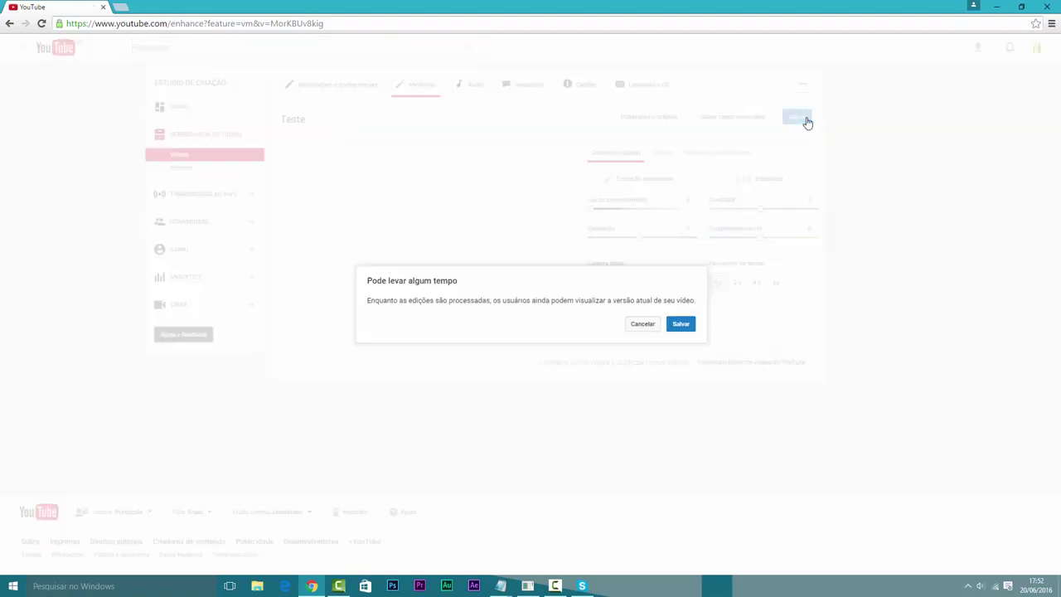
{"action": "left_click", "coordinate": [679, 323]}
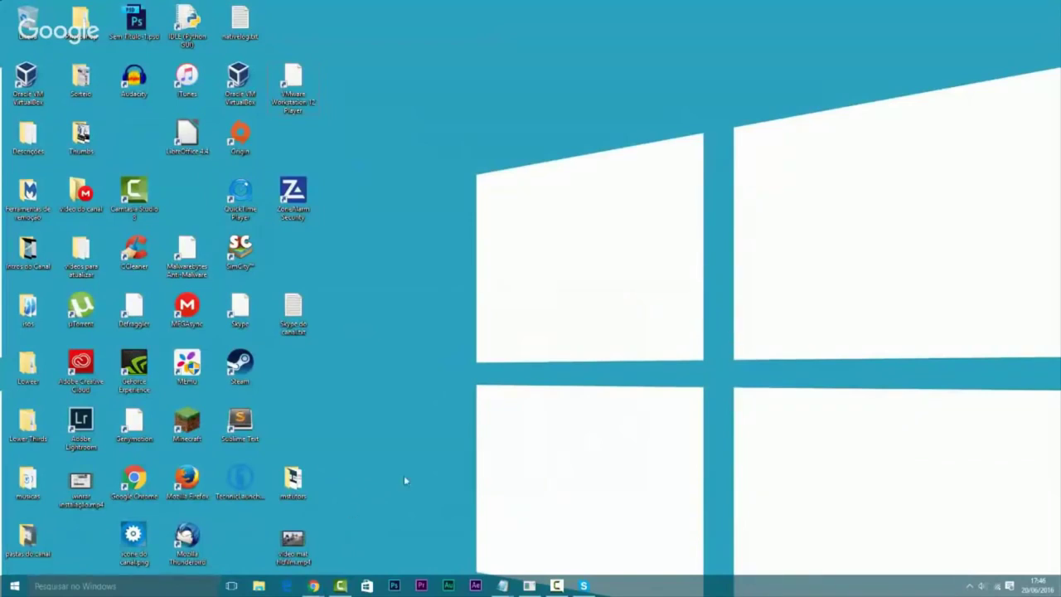
{"action": "left_click", "coordinate": [258, 586]}
{"action": "left_click_drag", "start_coordinate": [323, 98], "coordinate": [362, 87]}
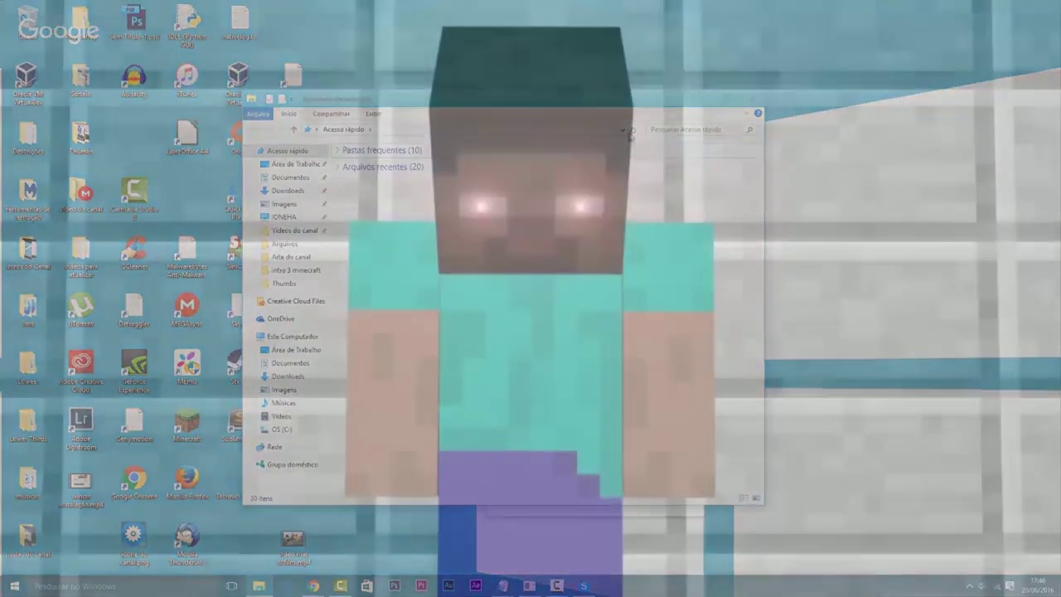